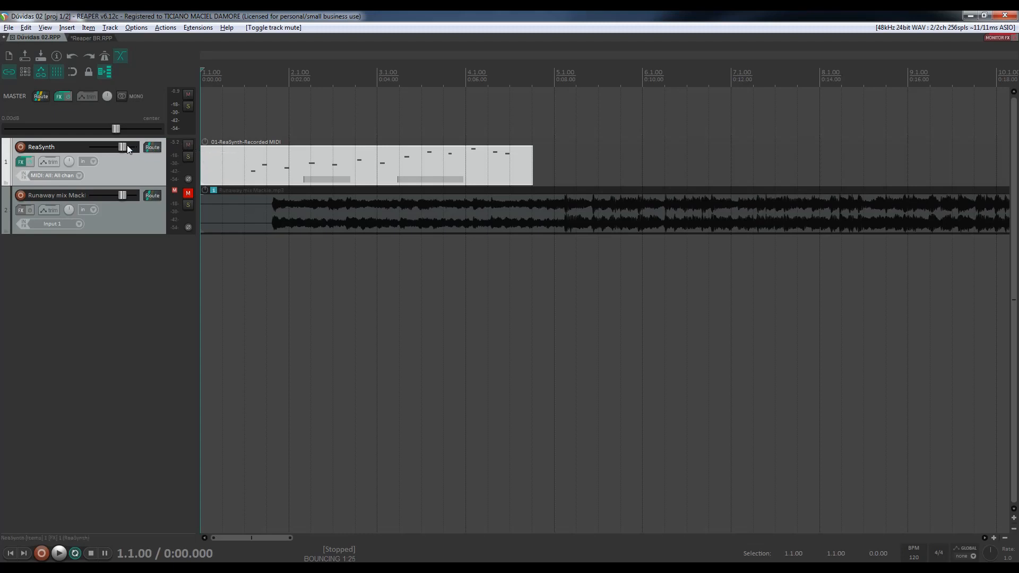
- Examine the ReaSynth track's record mode options, including the MIDI overdub/replace choices, and leave the mode as it is
{"action": "left_click", "coordinate": [95, 162]}
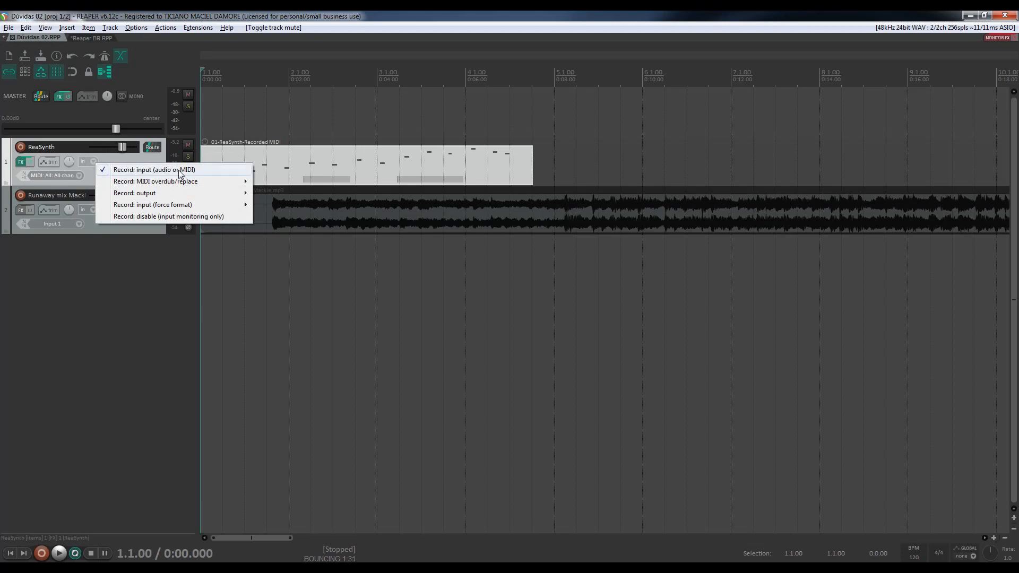
{"action": "mouse_move", "coordinate": [140, 184]}
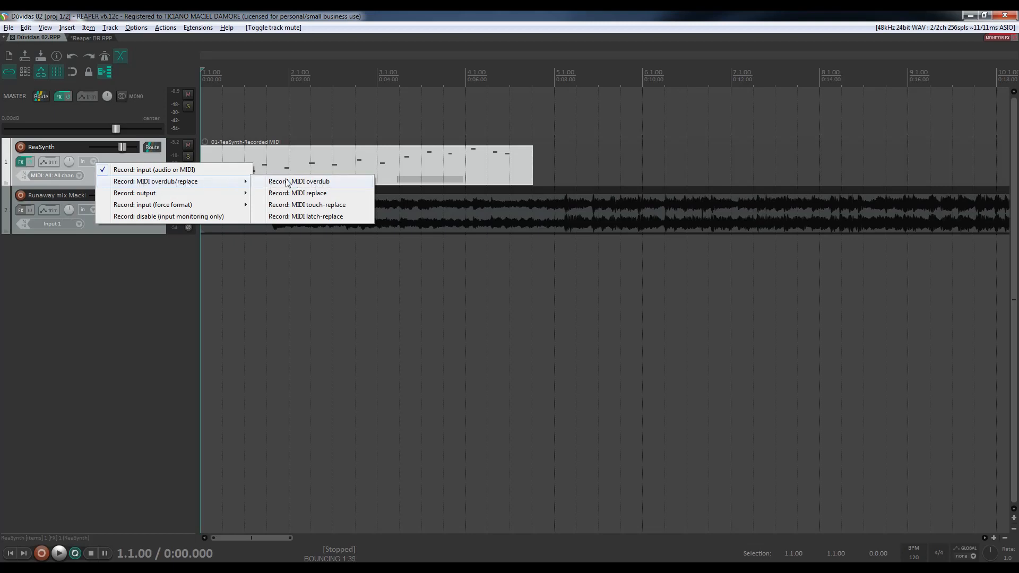
{"action": "left_click", "coordinate": [147, 155]}
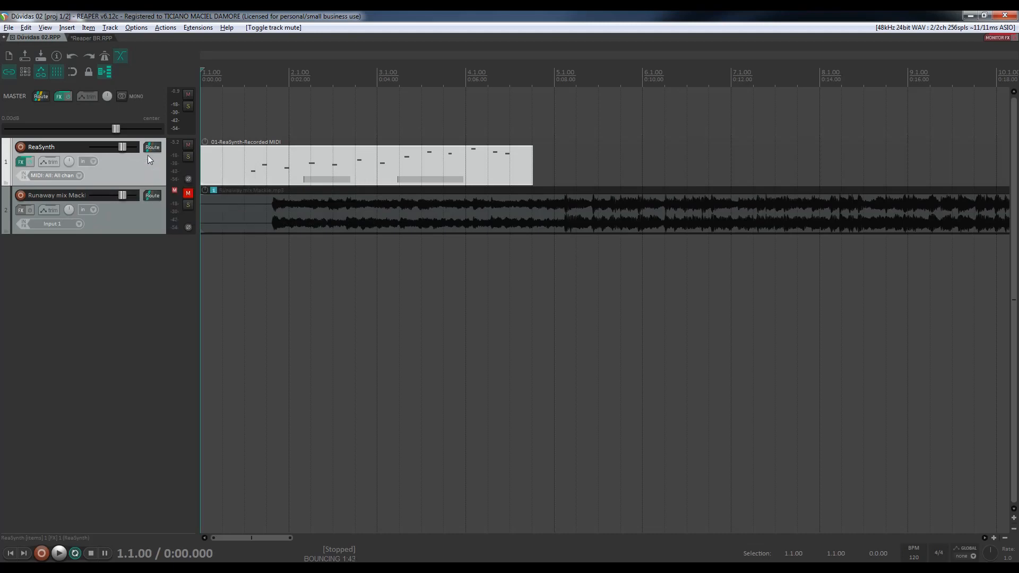
- Examine the default record configuration for new tracks in the Track/Send Defaults preferences, including its MIDI overdub/replace options, and cancel
{"action": "key", "text": "ctrl+p"}
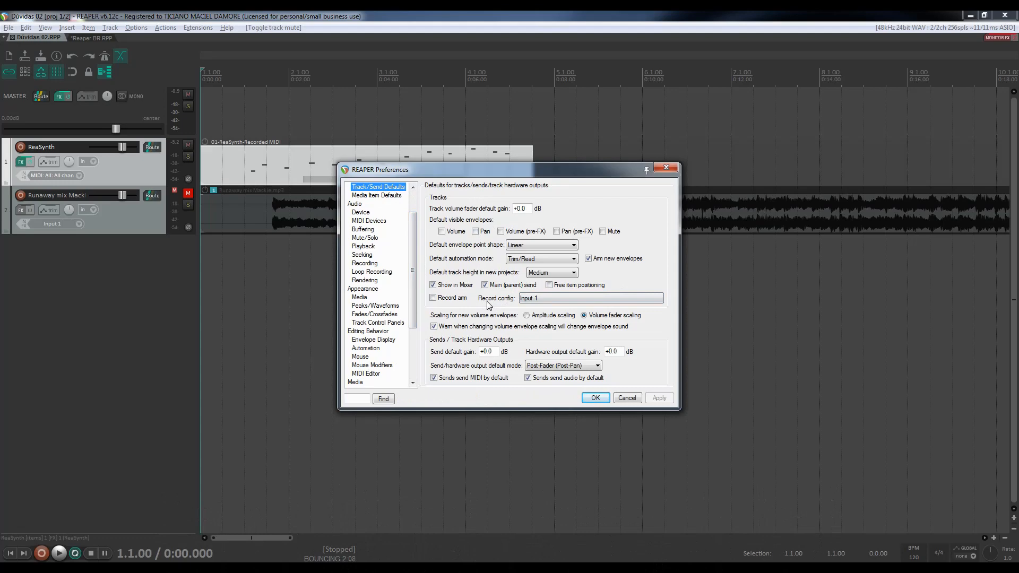
{"action": "left_click", "coordinate": [530, 300]}
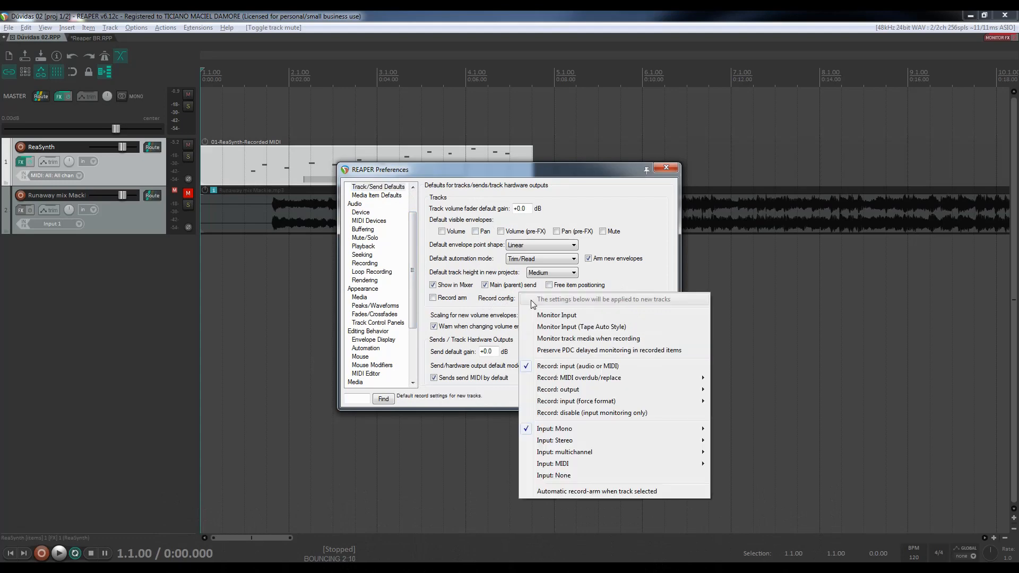
{"action": "mouse_move", "coordinate": [574, 380]}
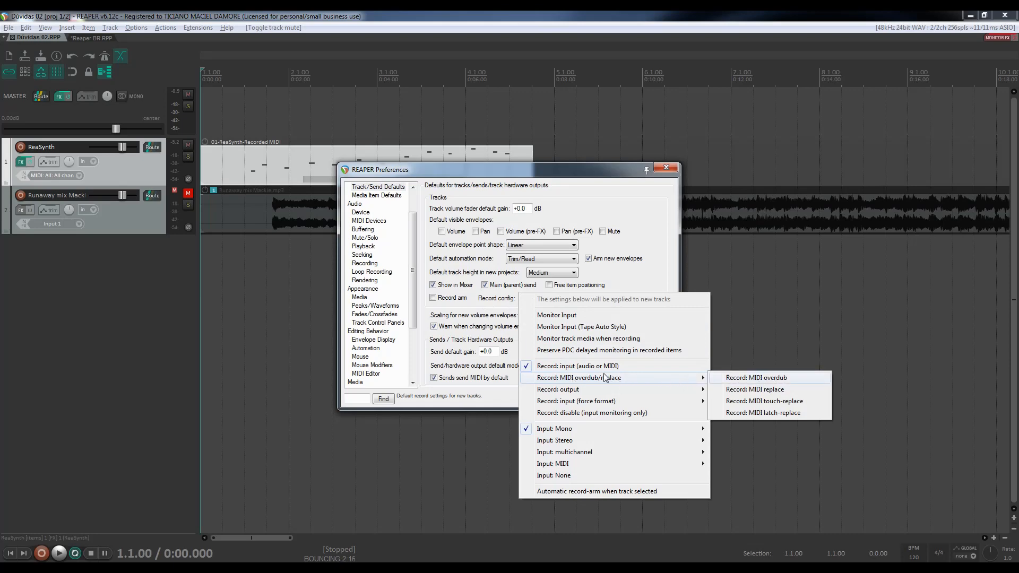
{"action": "left_click", "coordinate": [599, 367]}
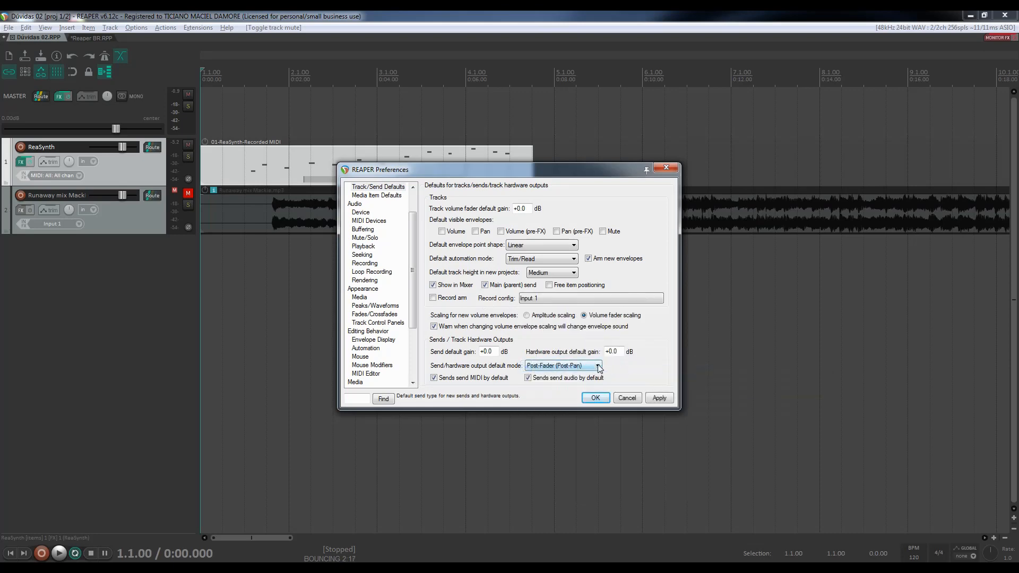
{"action": "left_click", "coordinate": [627, 397]}
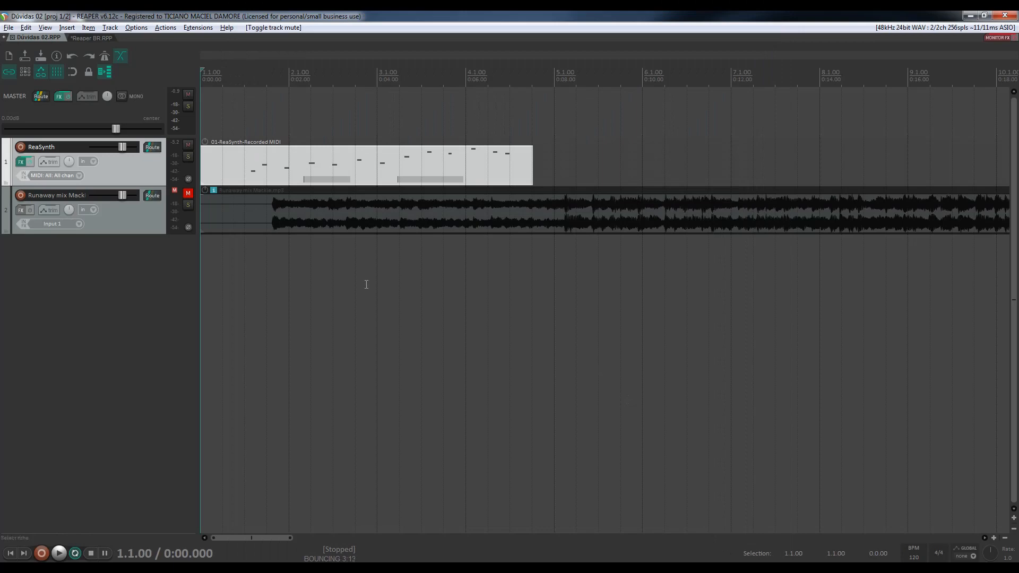
- Open the master track's effects to view the L2 Stereo limiter's quantize and dither settings, and close them
{"action": "left_click", "coordinate": [56, 99]}
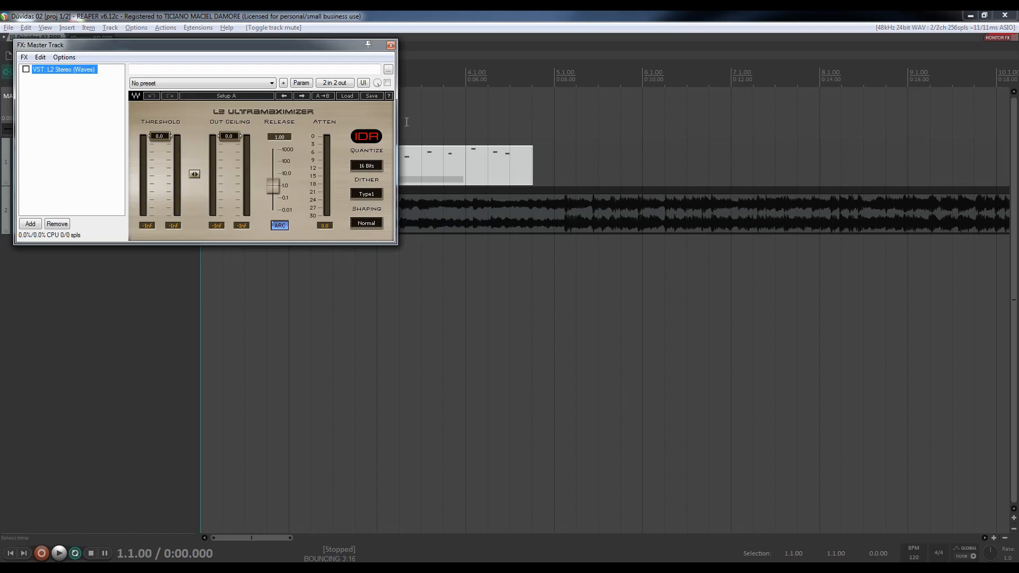
{"action": "left_click", "coordinate": [371, 180]}
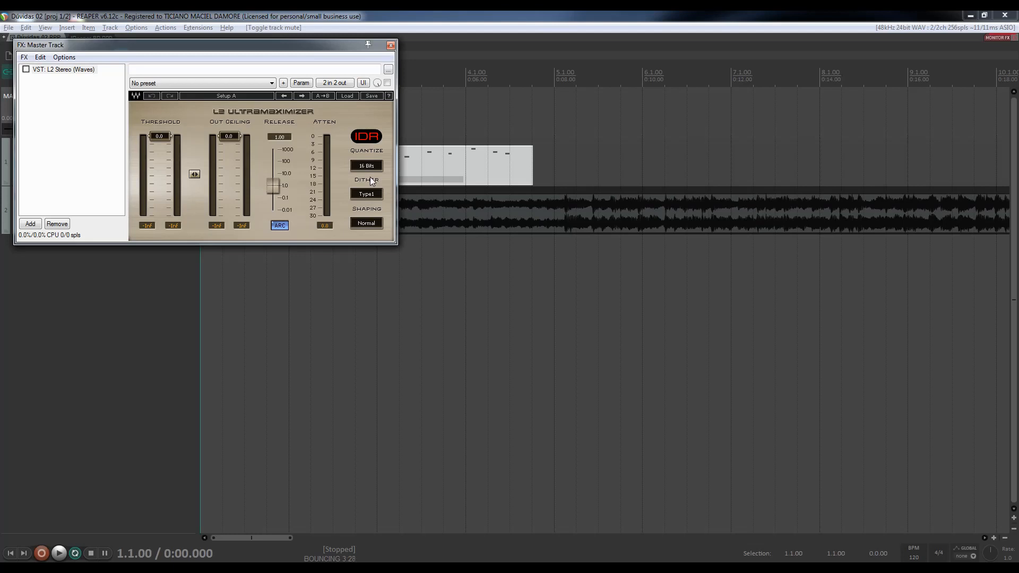
{"action": "left_click", "coordinate": [391, 44]}
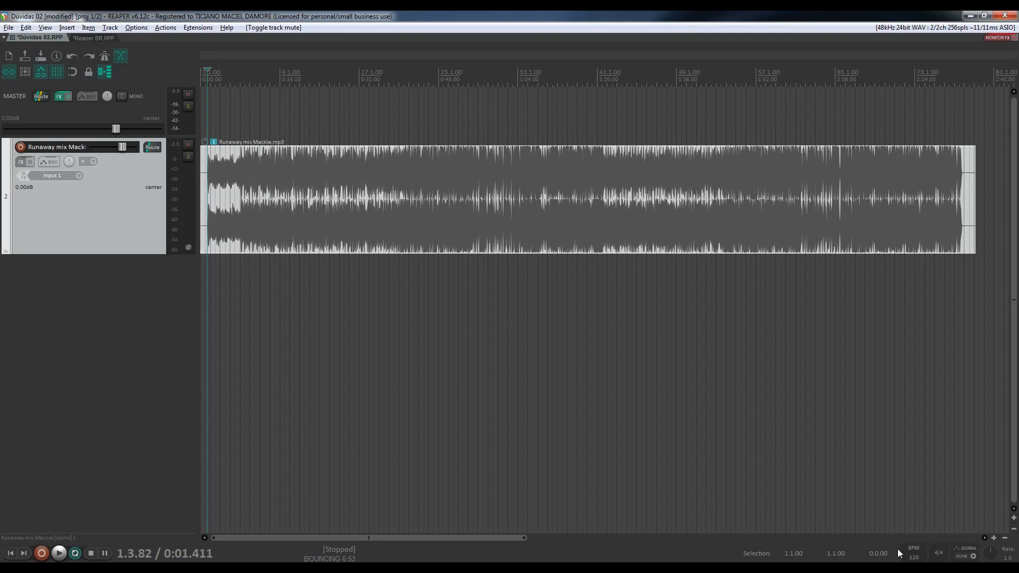
- Set the project tempo to 200 BPM, play a short stretch of the Runaway mix, and reset the track's peak meter
{"action": "left_click", "coordinate": [913, 558]}
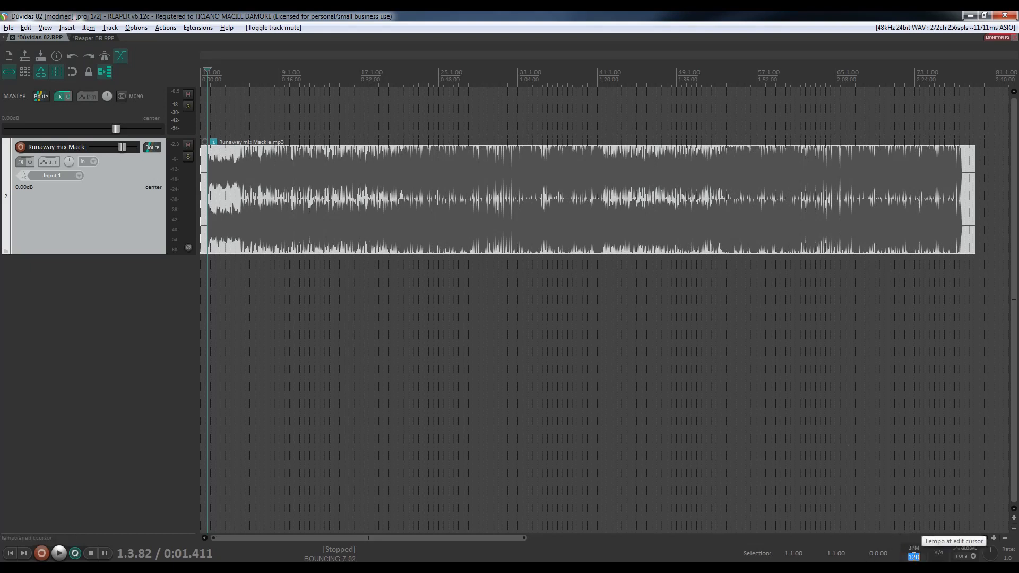
{"action": "type", "text": "200"}
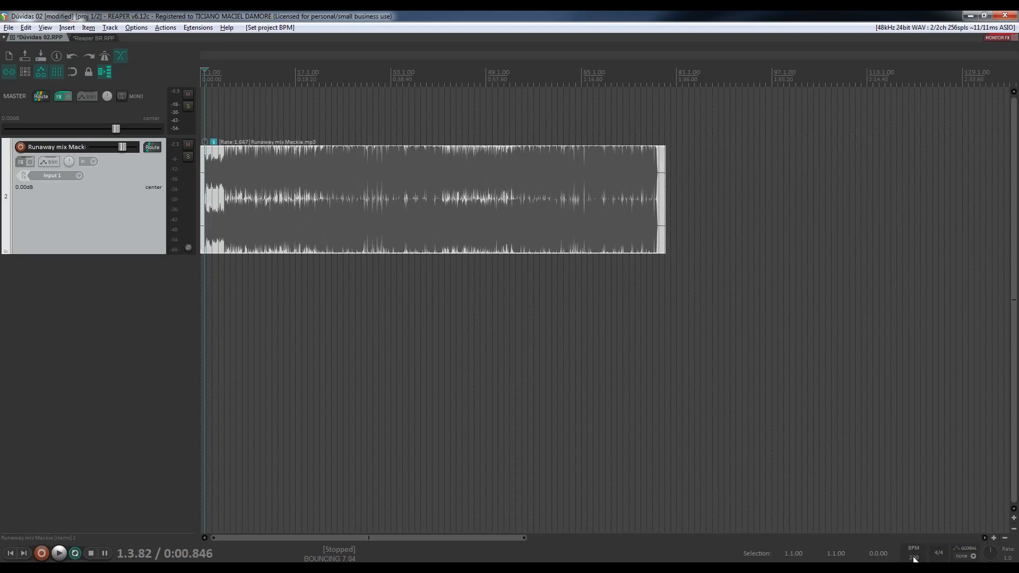
{"action": "key", "text": "Return"}
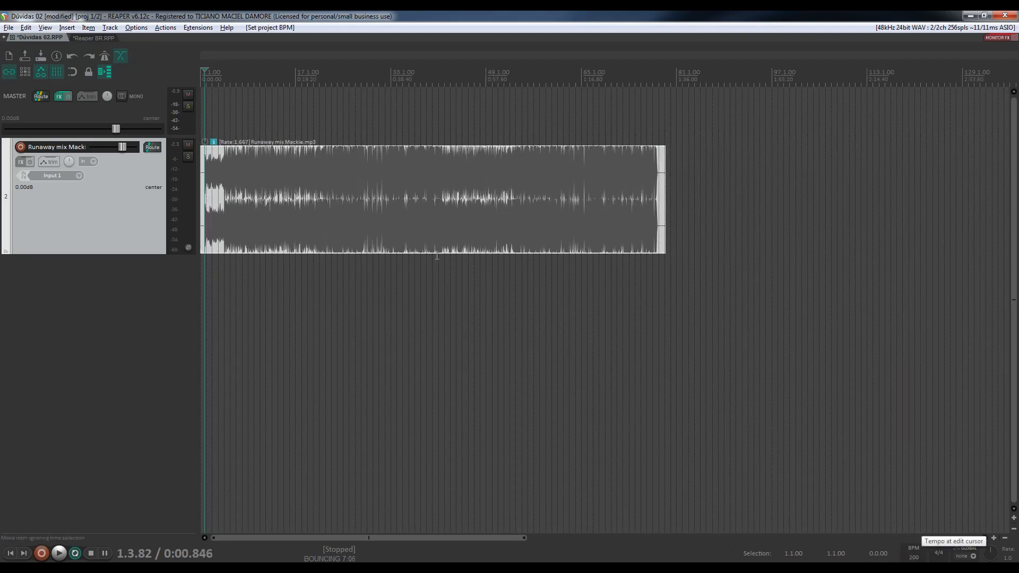
{"action": "left_click", "coordinate": [238, 164]}
{"action": "key", "text": "space"}
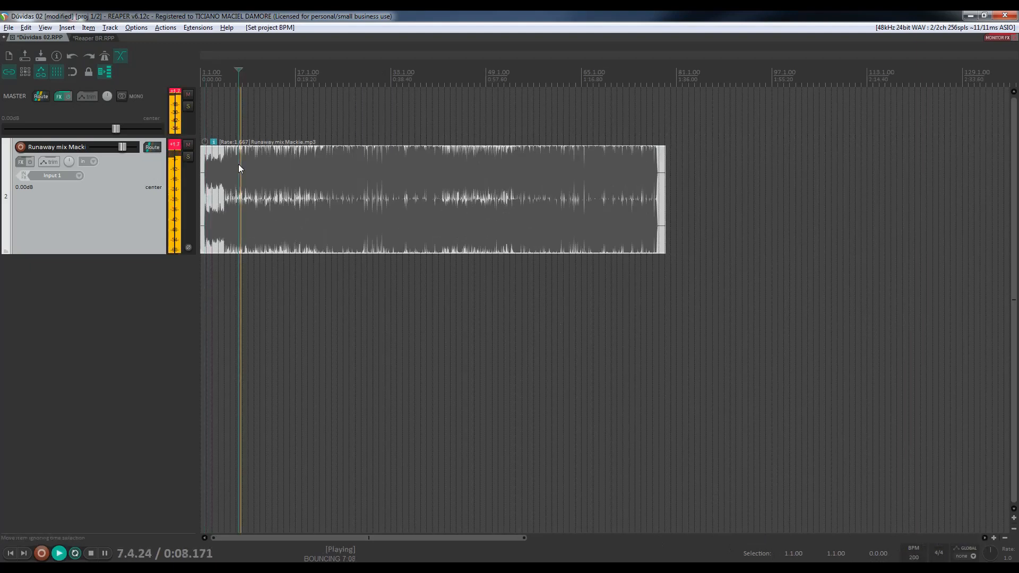
{"action": "key", "text": "space"}
{"action": "left_click", "coordinate": [176, 145]}
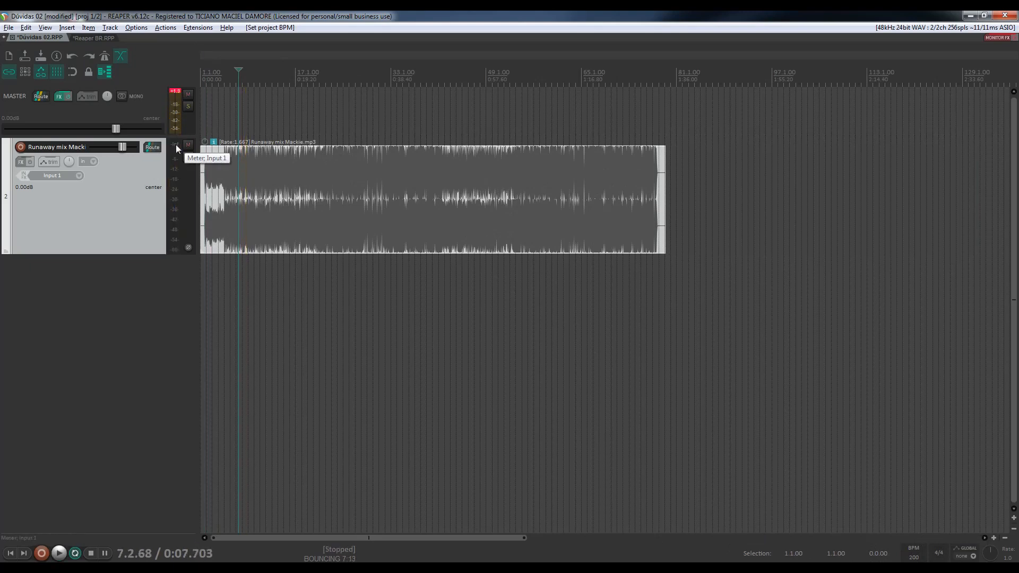
- Set the project tempo back to 120 BPM
{"action": "left_click", "coordinate": [914, 554]}
{"action": "type", "text": "120"}
{"action": "key", "text": "Return"}
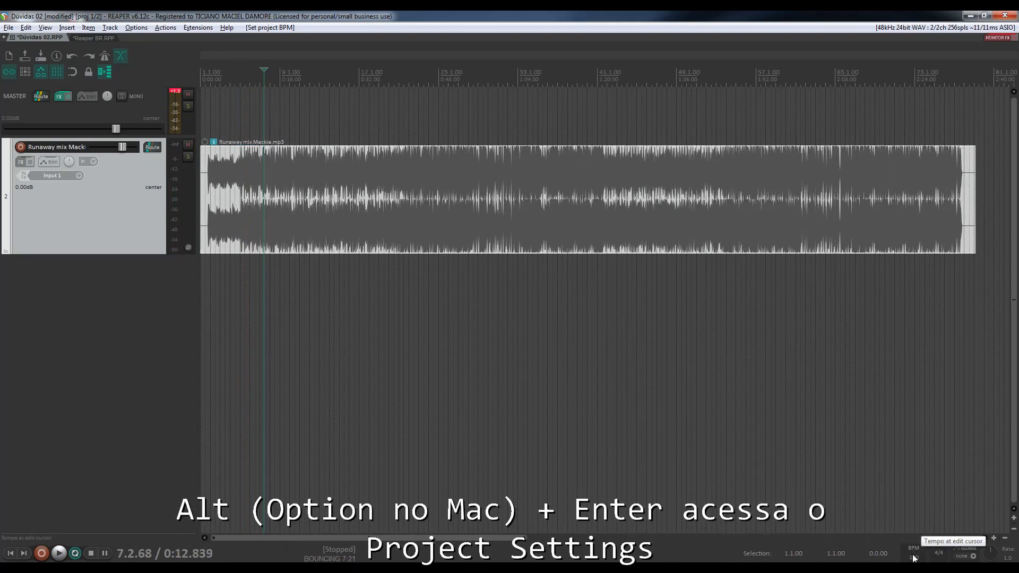
- Set the project's timebase for items/envelopes/markers to Time in the Project Settings
{"action": "key", "text": "alt+Return"}
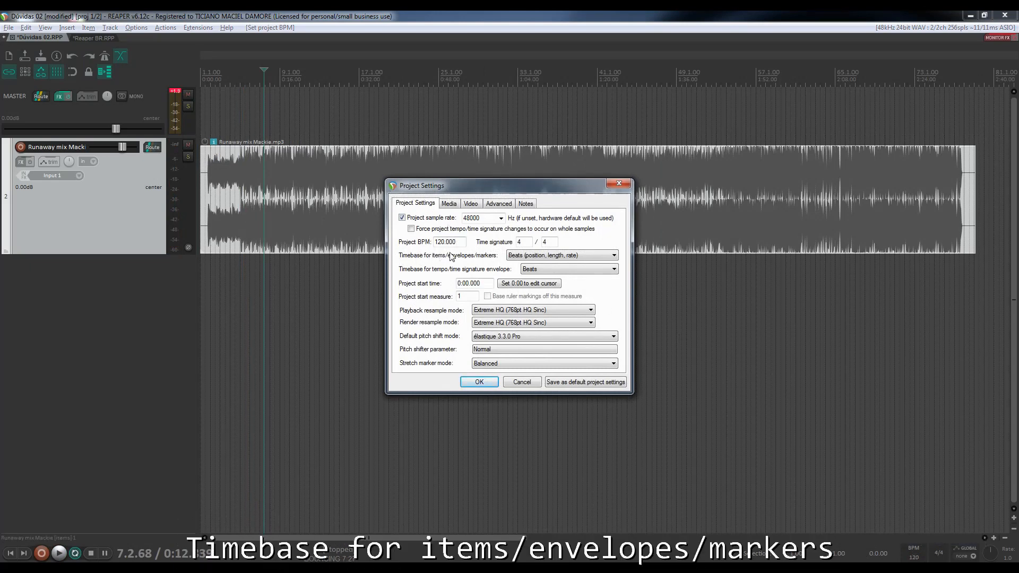
{"action": "left_click", "coordinate": [531, 258]}
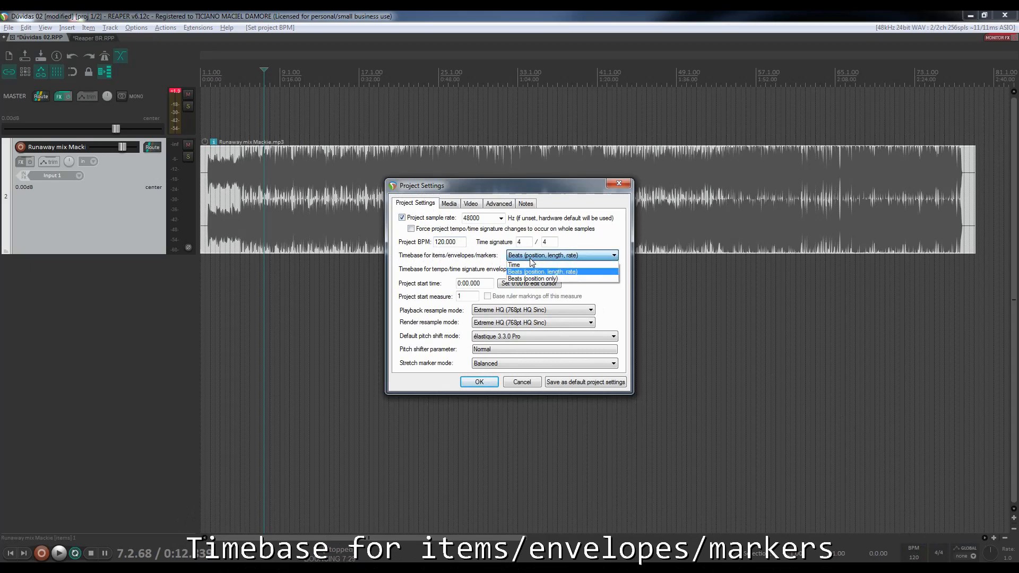
{"action": "left_click", "coordinate": [531, 265]}
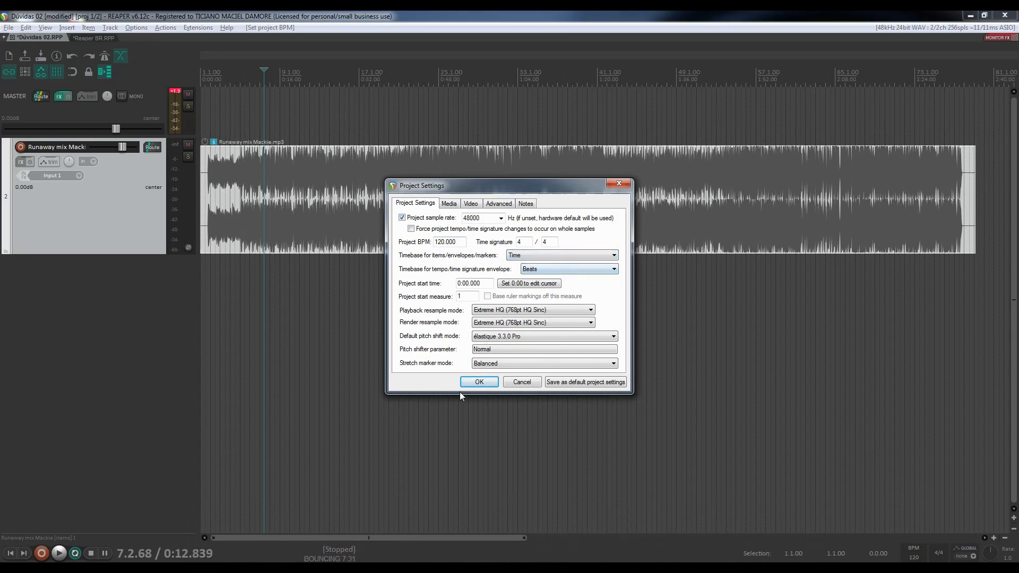
{"action": "left_click", "coordinate": [469, 381]}
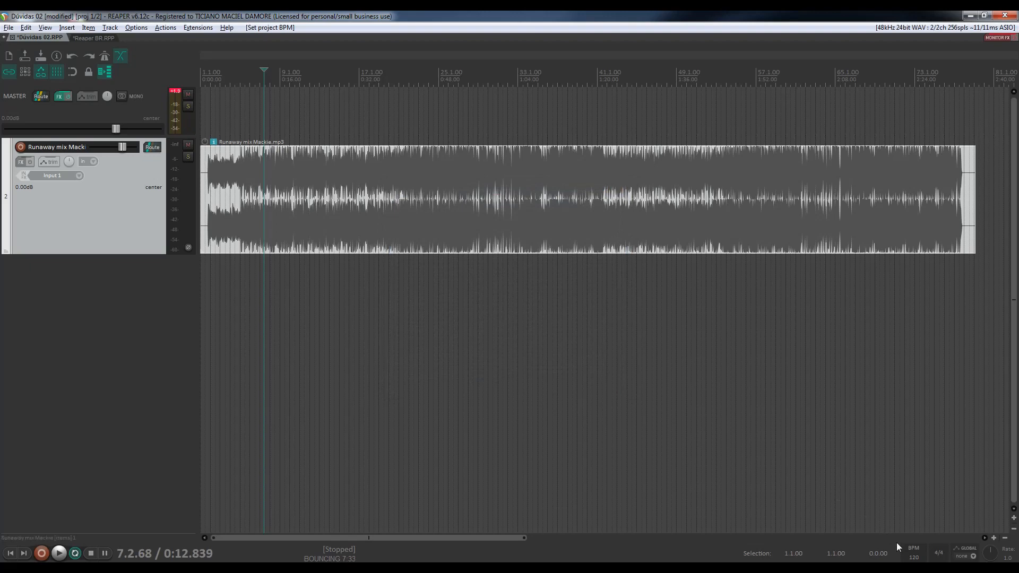
- Set the project tempo to 350 BPM and play a short stretch of the Runaway mix
{"action": "left_click", "coordinate": [914, 557]}
{"action": "type", "text": "350"}
{"action": "key", "text": "Return"}
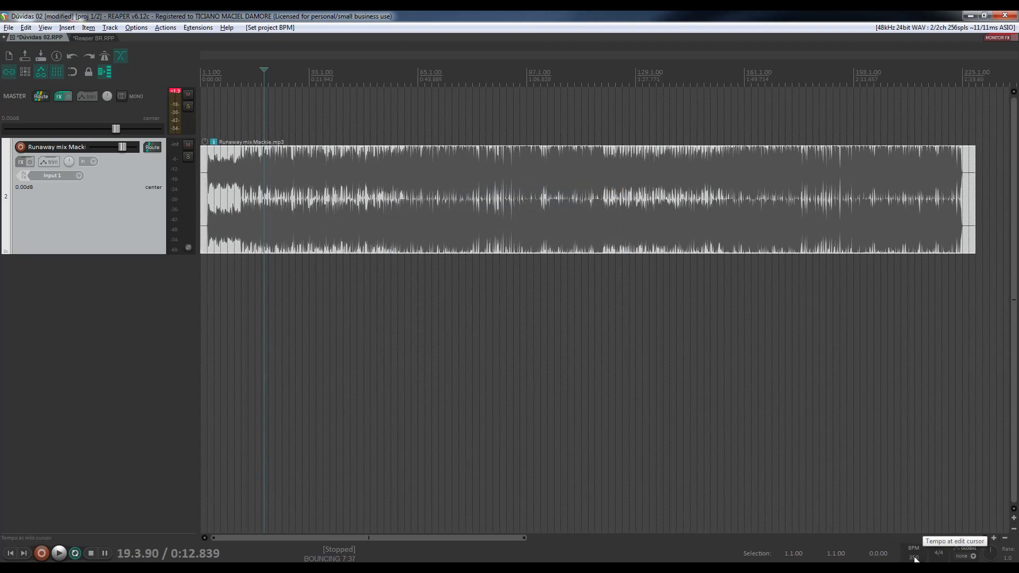
{"action": "key", "text": "space"}
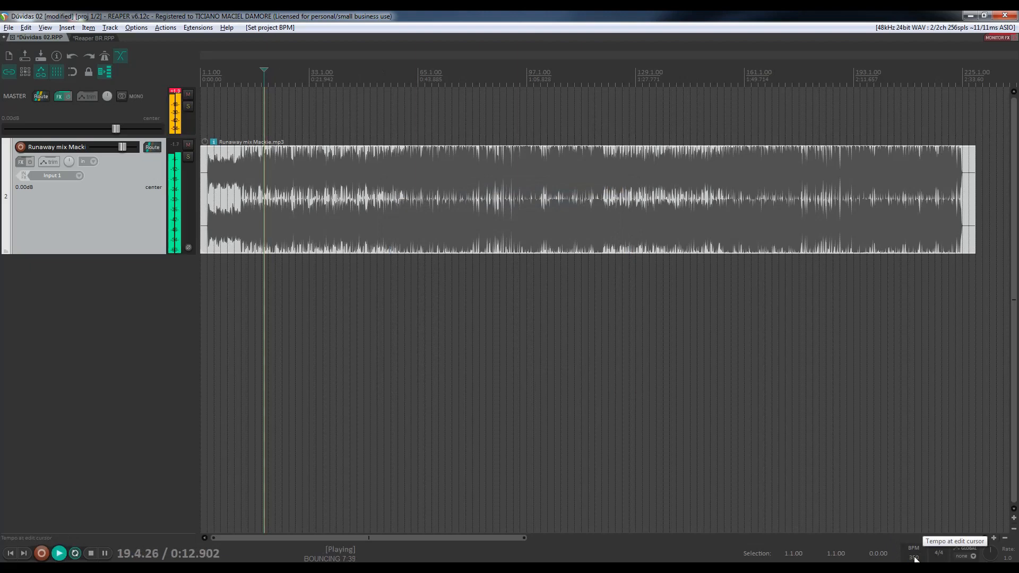
{"action": "key", "text": "space"}
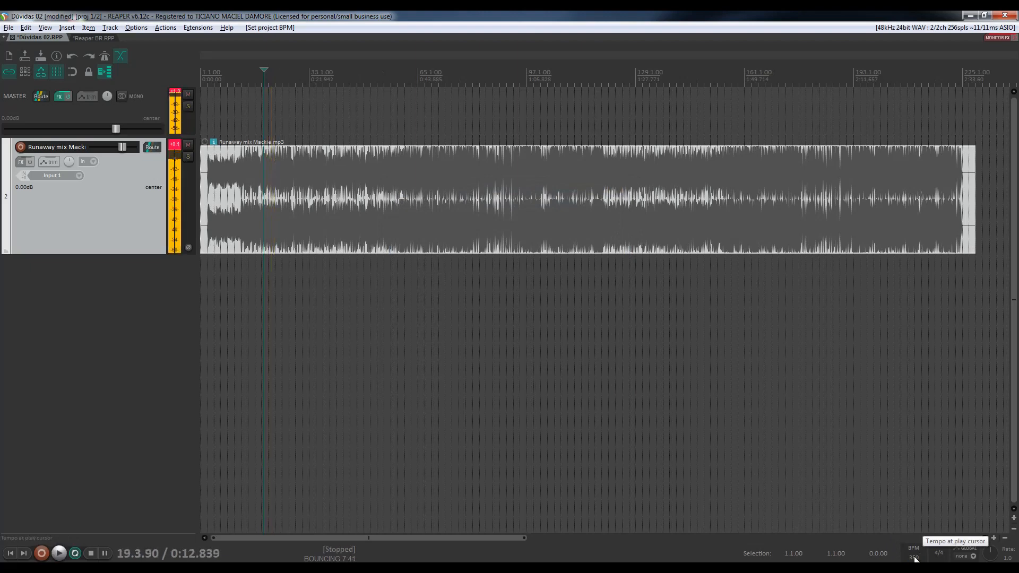
- Set the project tempo to 50 BPM and play the same stretch of the Runaway mix again
{"action": "scroll", "coordinate": [914, 559], "scroll_direction": "down", "scroll_amount": 1}
{"action": "left_click", "coordinate": [914, 559]}
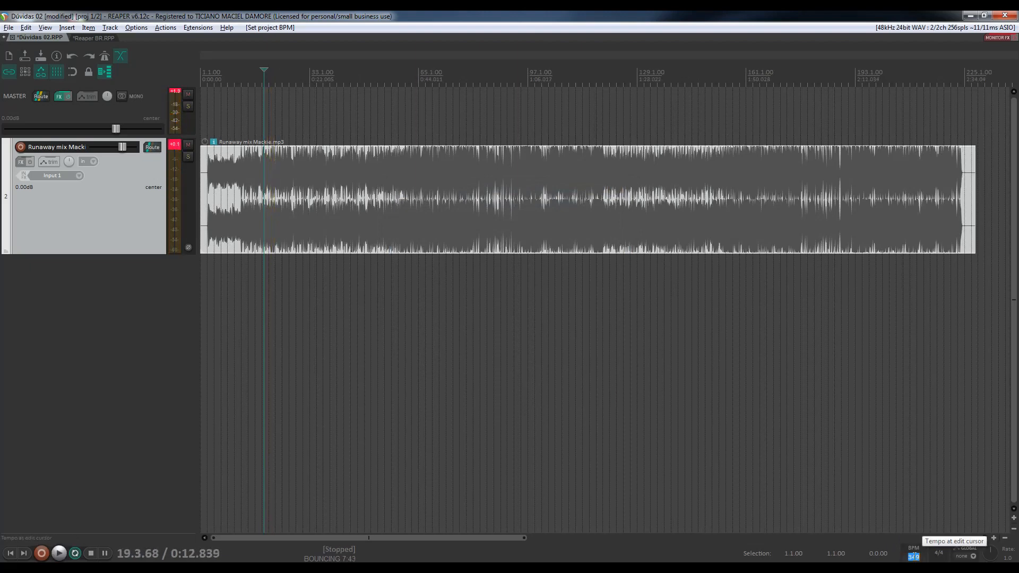
{"action": "type", "text": "50"}
{"action": "key", "text": "Return"}
{"action": "key", "text": "space"}
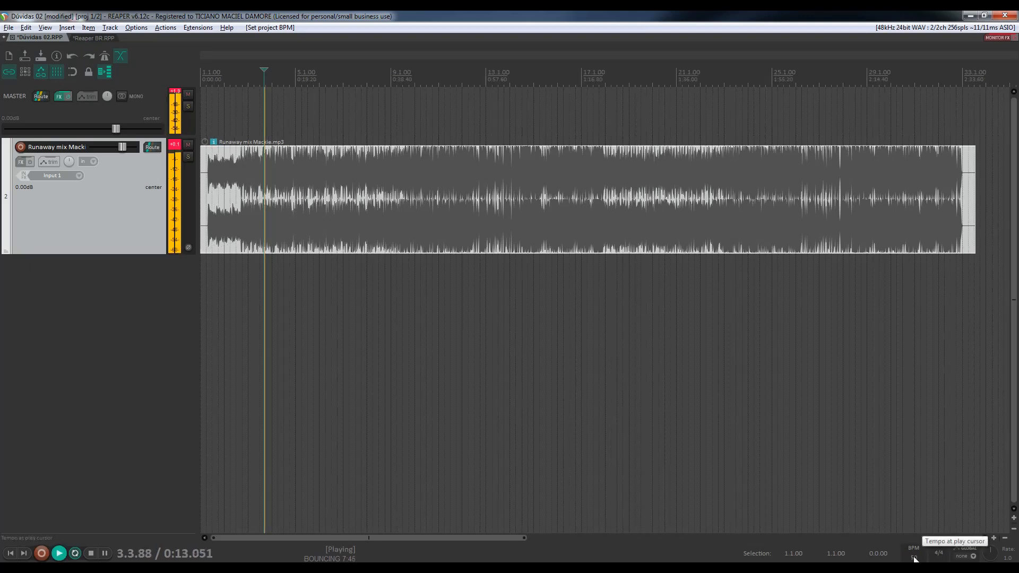
{"action": "key", "text": "space"}
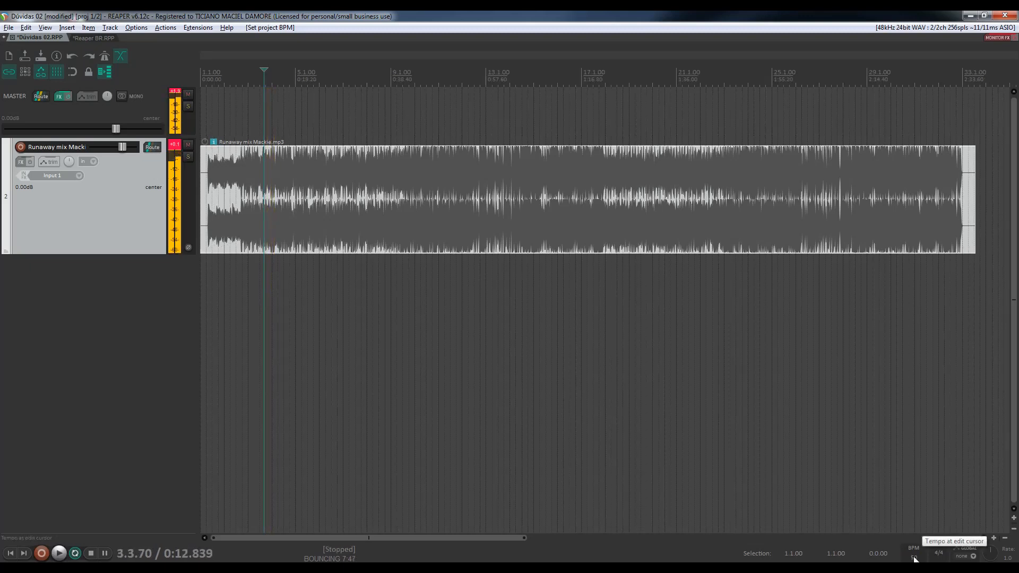
- Set the project tempo to 120 BPM with the edit cursor at about 1:02.8, and reset the master peak meter
{"action": "left_click", "coordinate": [512, 167]}
{"action": "left_click", "coordinate": [915, 558]}
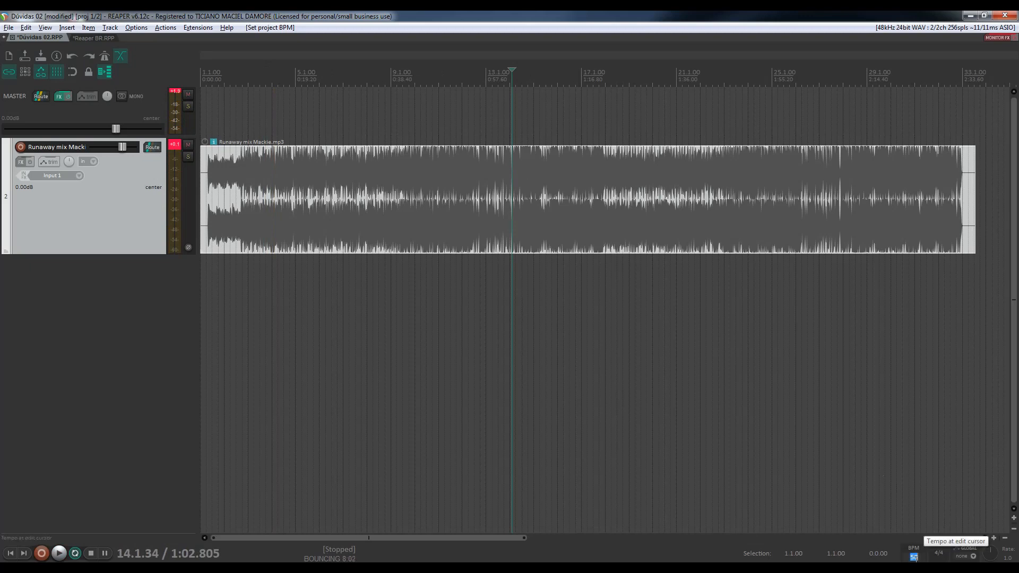
{"action": "type", "text": "120"}
{"action": "key", "text": "Return"}
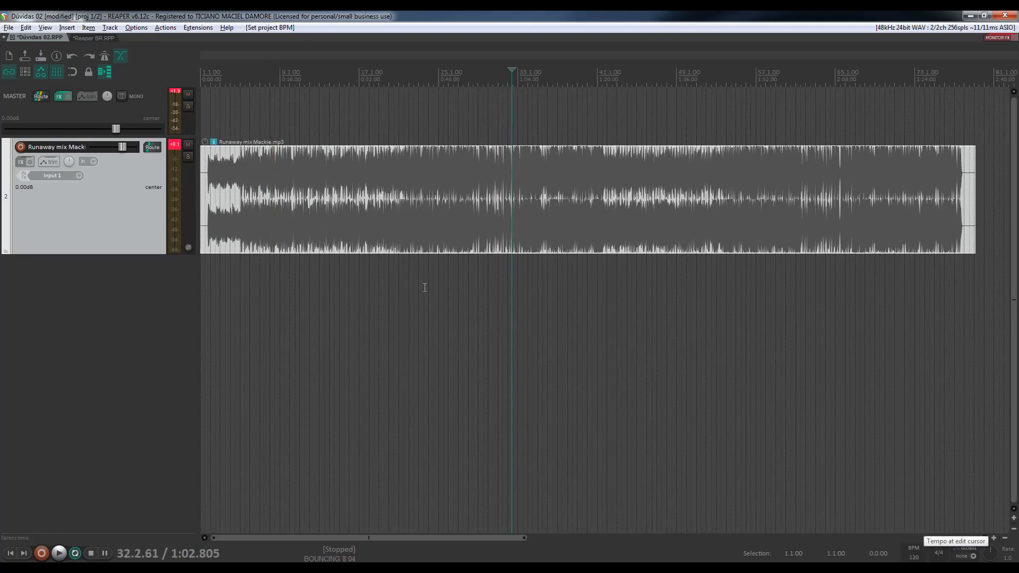
{"action": "left_click", "coordinate": [176, 96]}
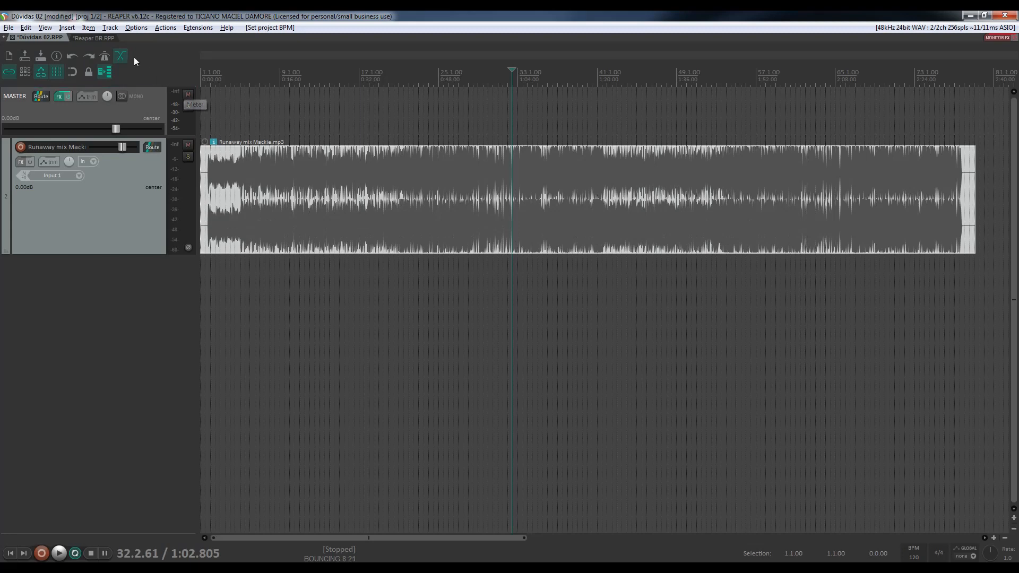
- Open the metronome and pre-roll settings to review the primary and secondary beat sample options, and close them
{"action": "right_click", "coordinate": [108, 59]}
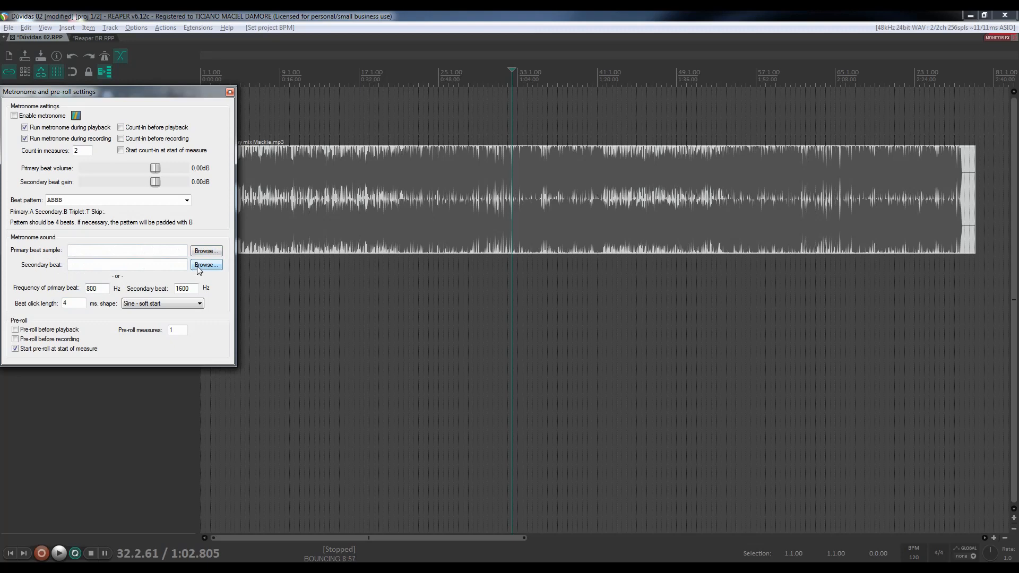
{"action": "left_click", "coordinate": [230, 92]}
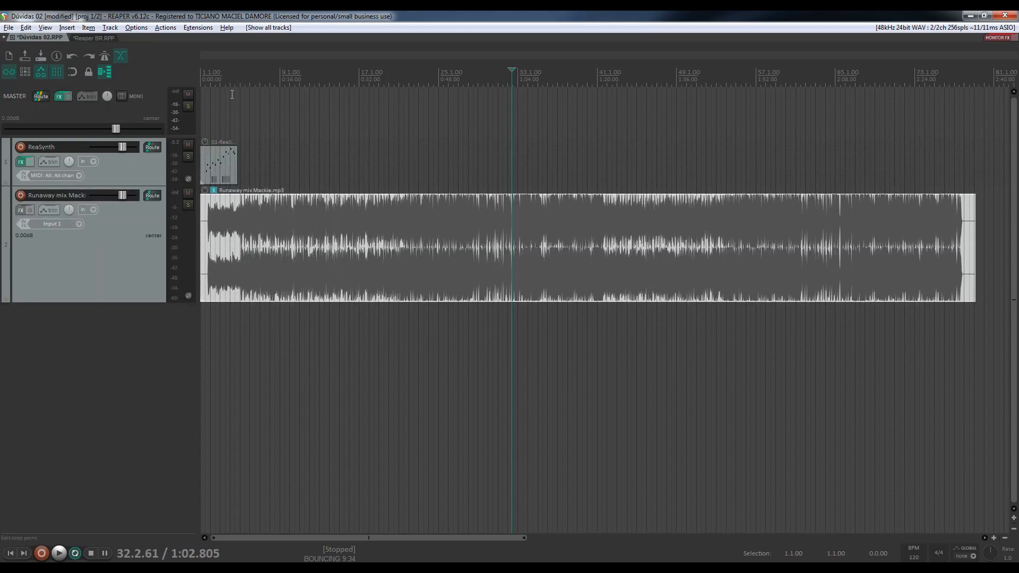
- Mute the Runaway mix track and play the ReaSynth MIDI item from near its start
{"action": "key", "text": "Home"}
{"action": "scroll", "coordinate": [318, 238], "scroll_direction": "up", "scroll_amount": 5}
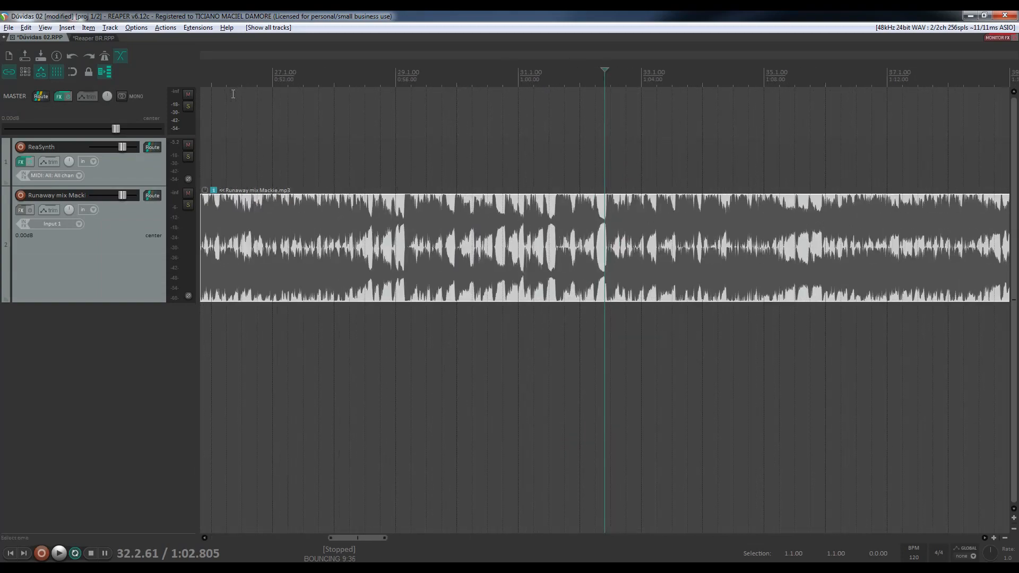
{"action": "left_click", "coordinate": [187, 193]}
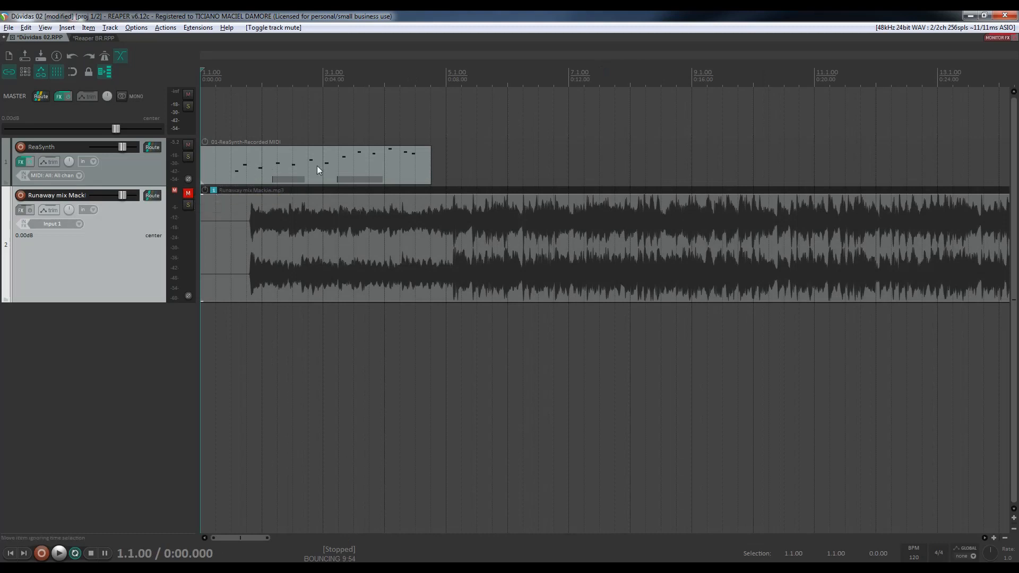
{"action": "left_click", "coordinate": [224, 153]}
{"action": "key", "text": "space"}
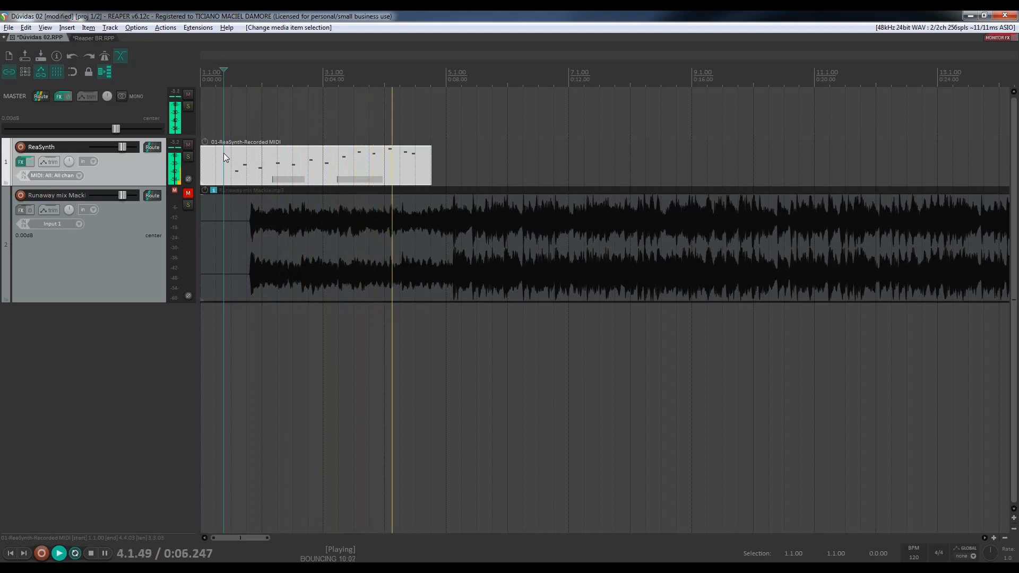
- Stop playback, open the ReaSynth MIDI item in the built-in MIDI editor and display the 64 Hold Pedal controller lane
{"action": "key", "text": "space"}
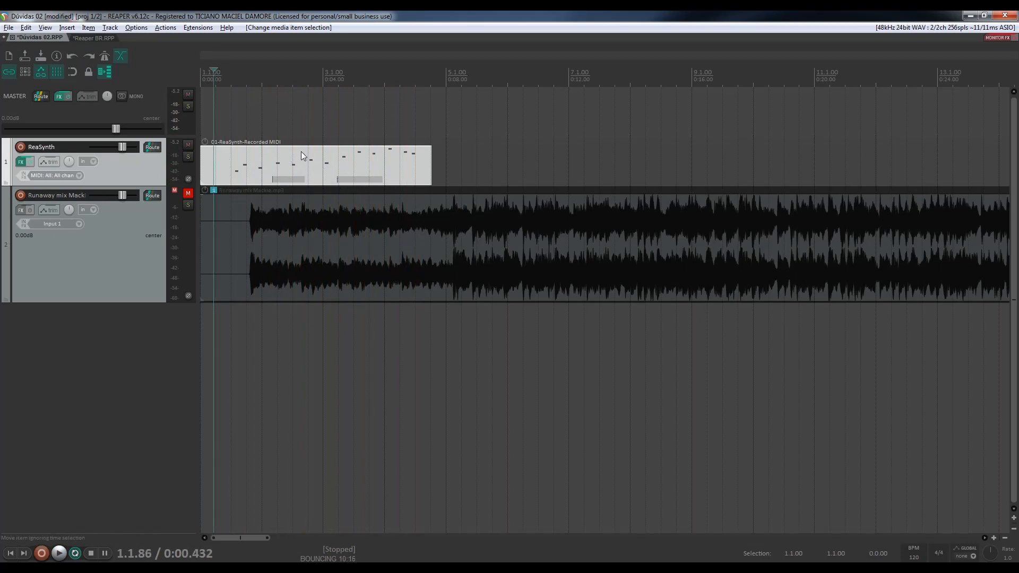
{"action": "right_click", "coordinate": [301, 154]}
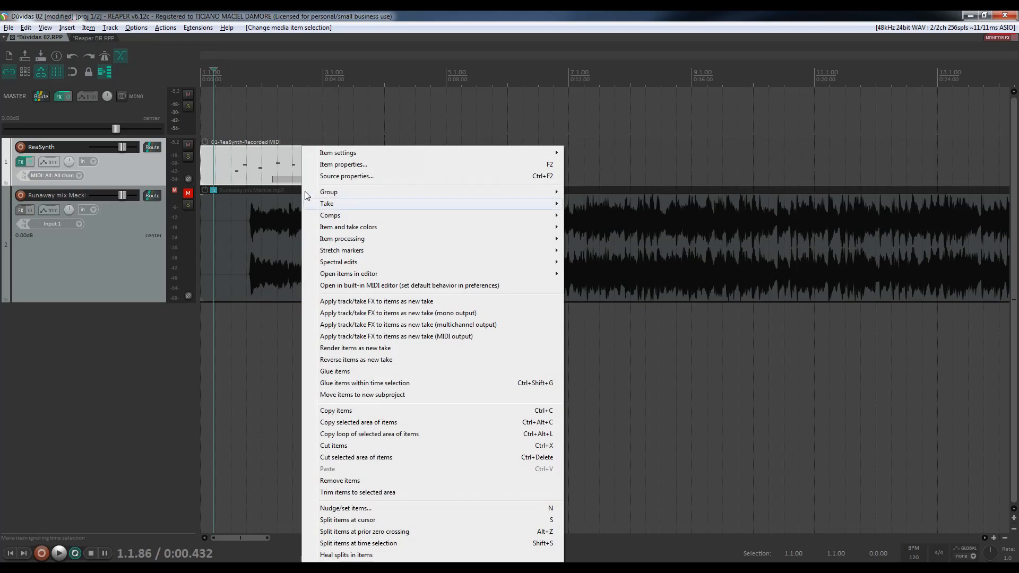
{"action": "left_click", "coordinate": [341, 286]}
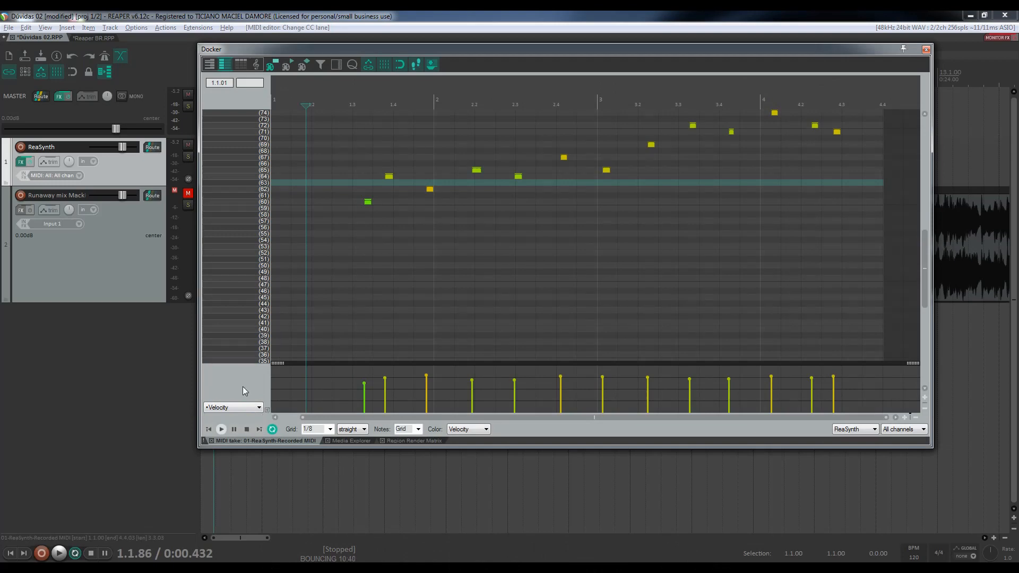
{"action": "left_click", "coordinate": [260, 407]}
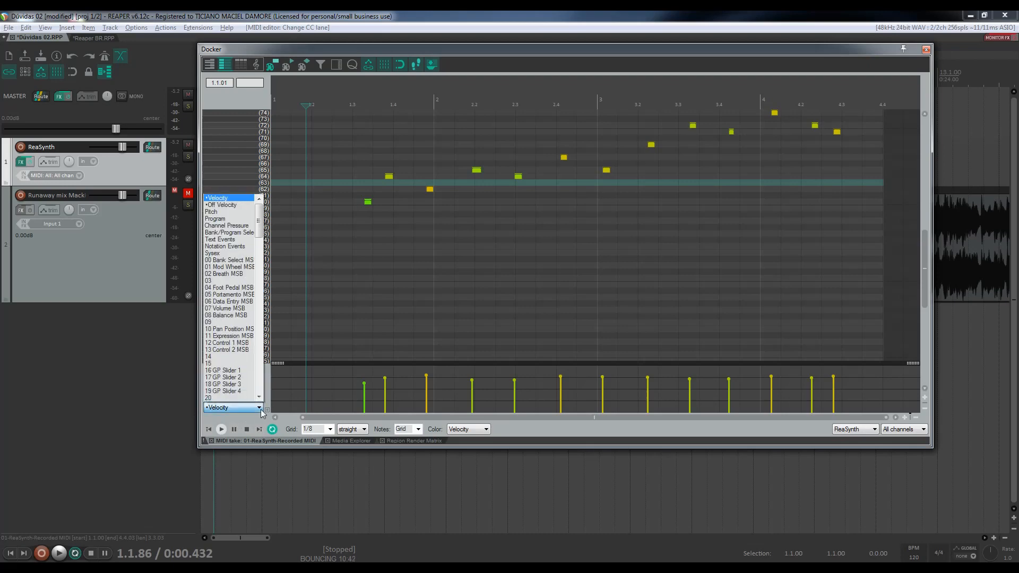
{"action": "scroll", "coordinate": [260, 291], "scroll_direction": "down", "scroll_amount": 10}
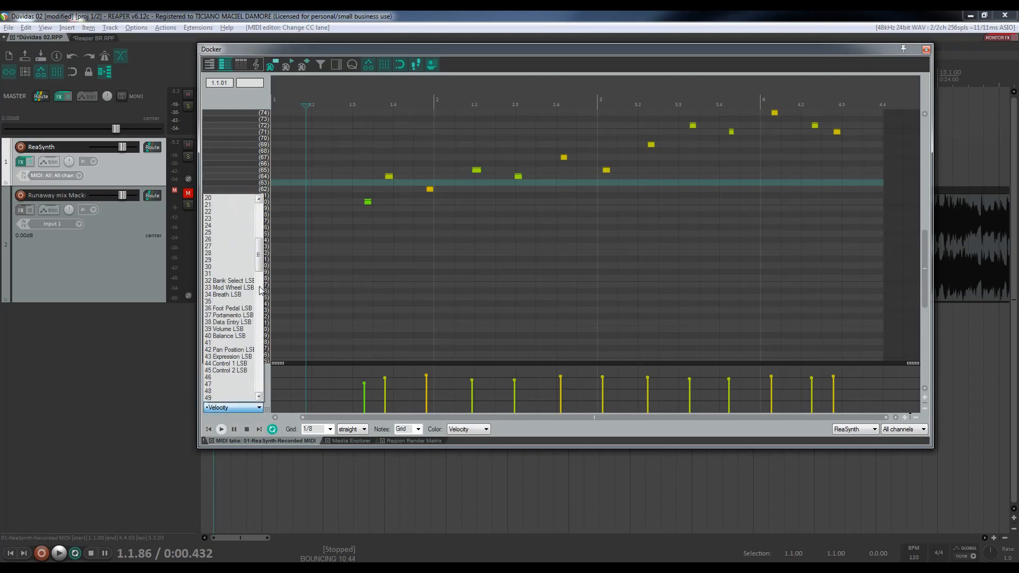
{"action": "scroll", "coordinate": [259, 290], "scroll_direction": "down", "scroll_amount": 10}
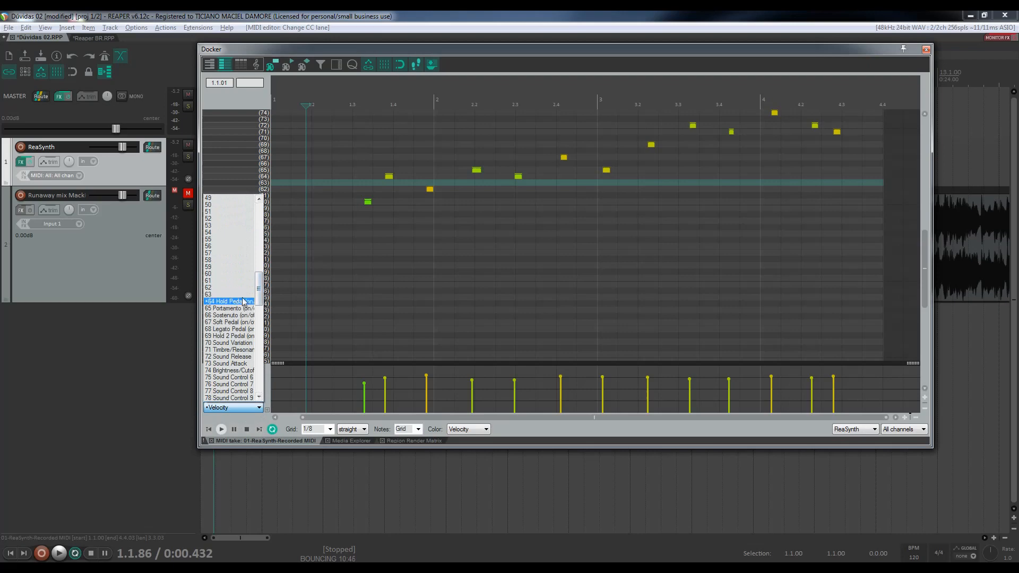
{"action": "left_click", "coordinate": [244, 301]}
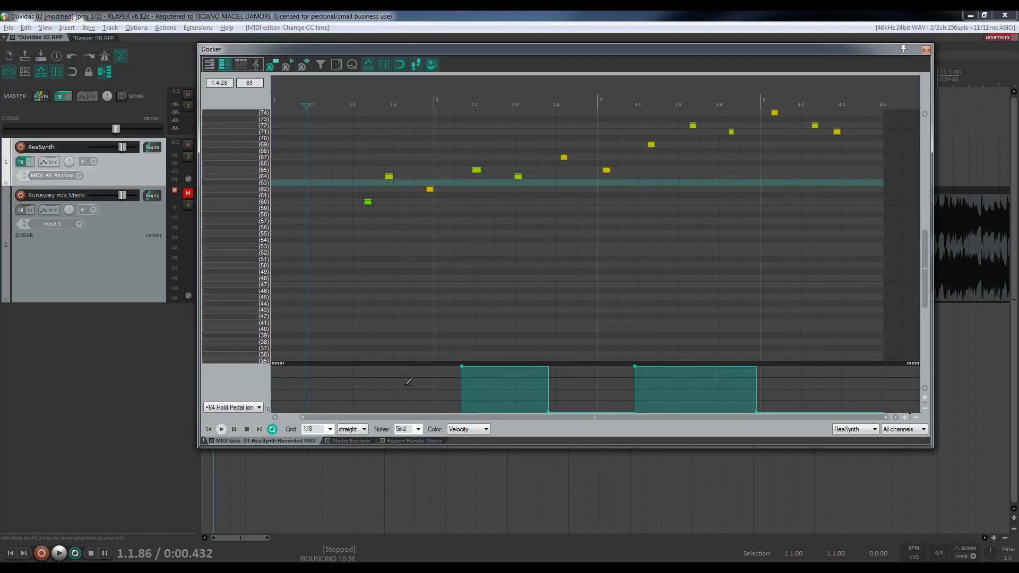
- Play the MIDI item from 1.4.00 in the MIDI editor to hear the passages with hold pedal, and stop
{"action": "left_click", "coordinate": [394, 86]}
{"action": "key", "text": "space"}
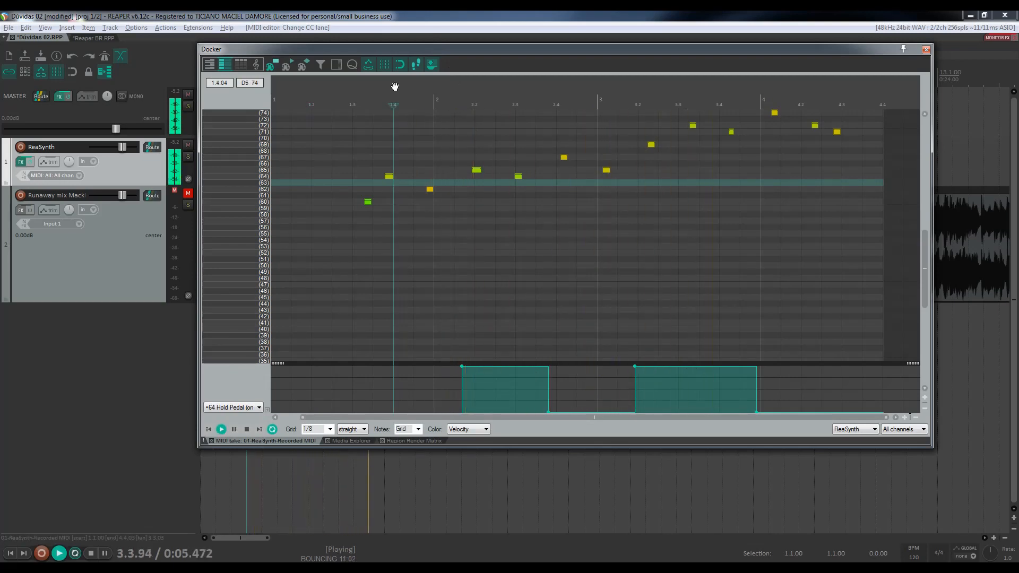
{"action": "key", "text": "space"}
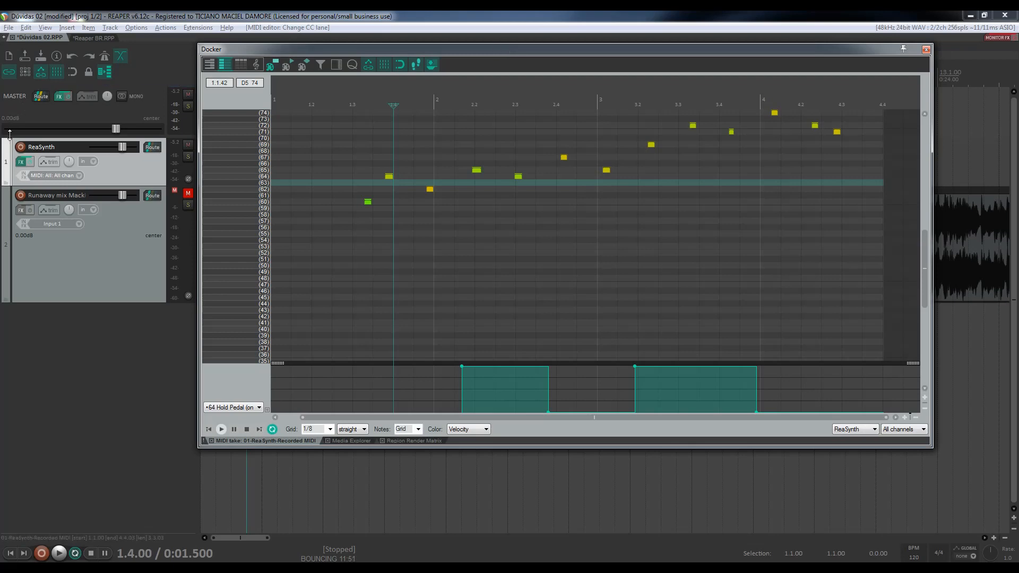
- Add the DXi: NI B4 II instrument to the ReaSynth track's FX chain
{"action": "left_click", "coordinate": [23, 163]}
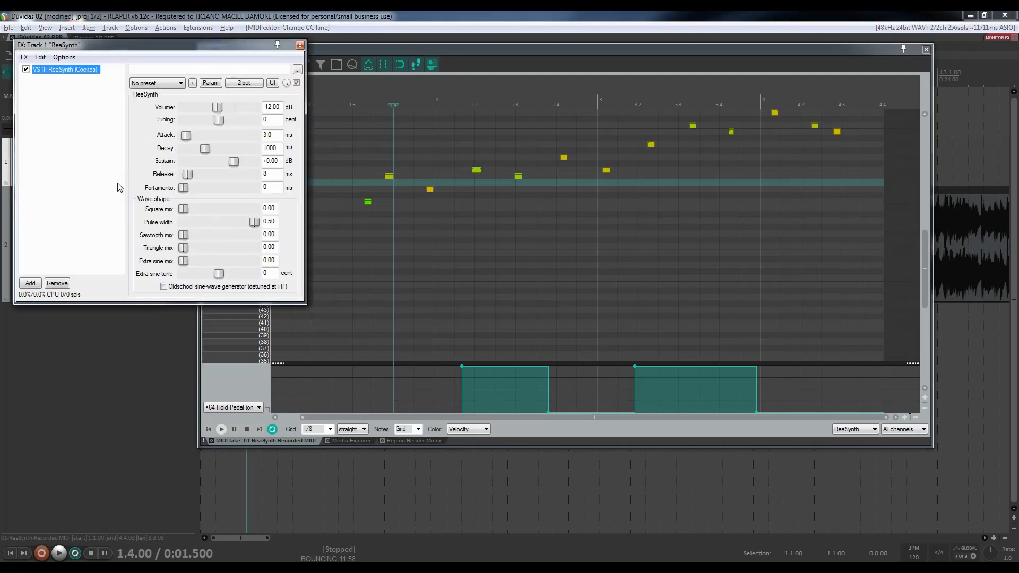
{"action": "left_click", "coordinate": [25, 58]}
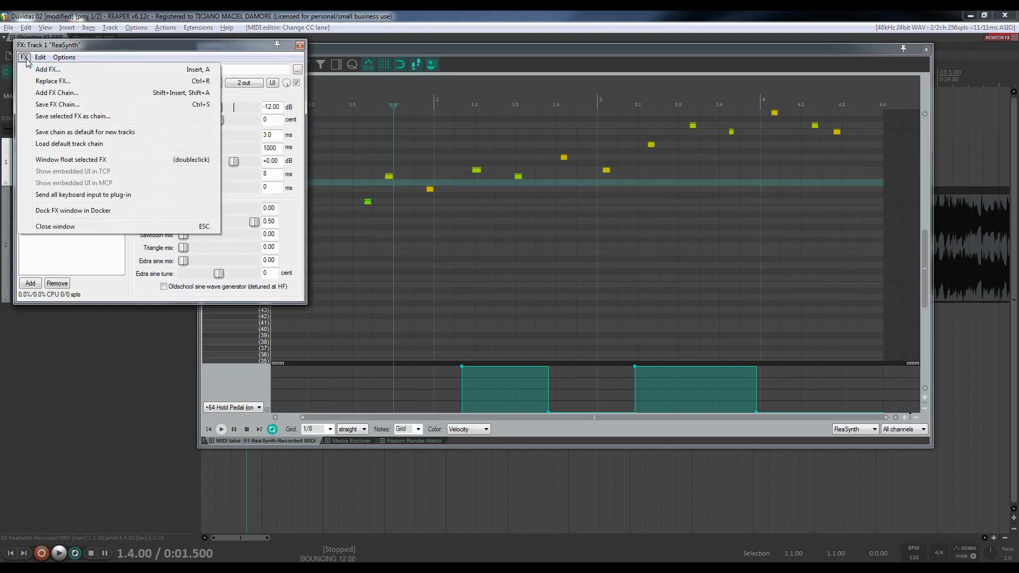
{"action": "left_click", "coordinate": [40, 70]}
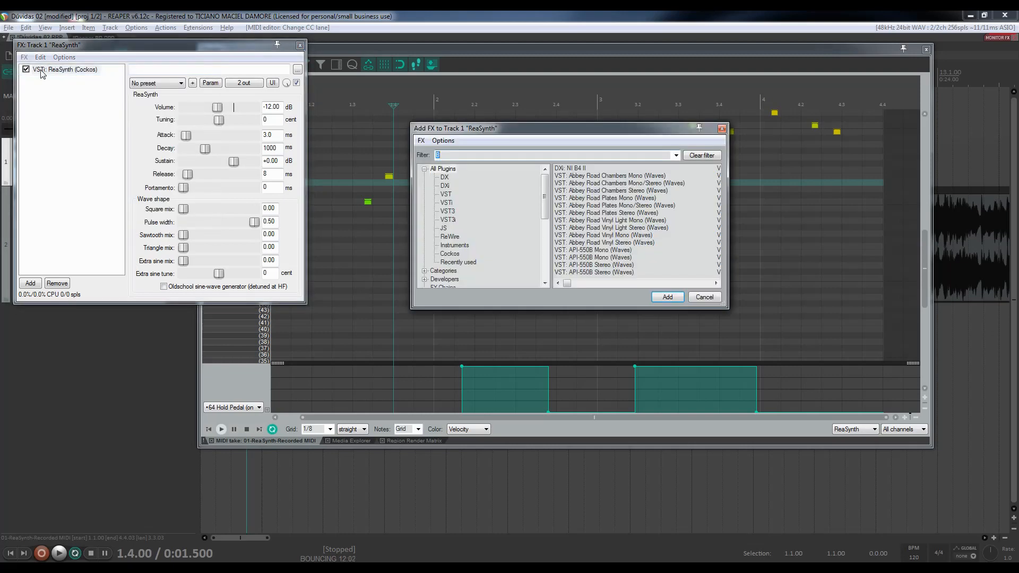
{"action": "left_click", "coordinate": [582, 168]}
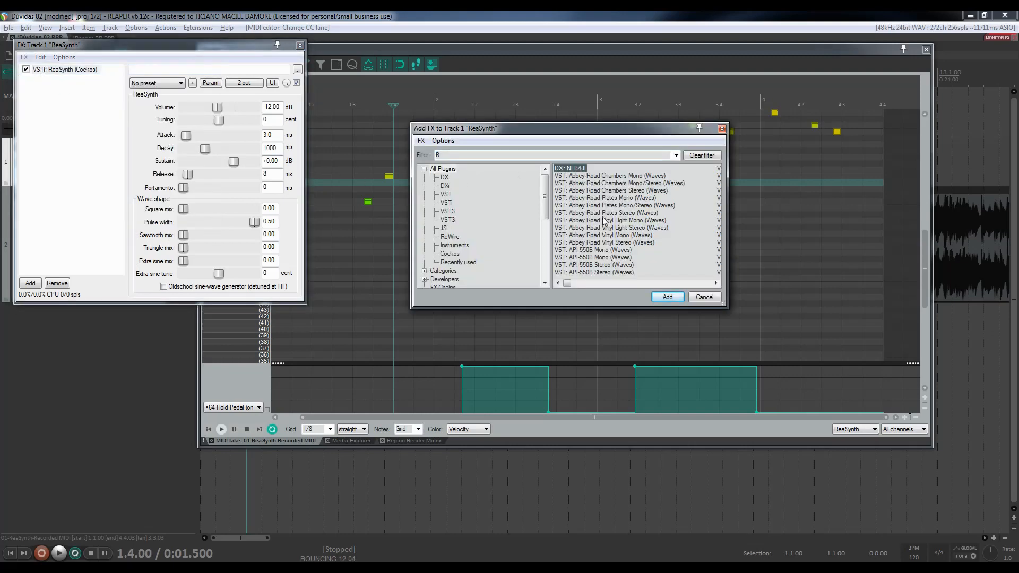
{"action": "left_click", "coordinate": [666, 298]}
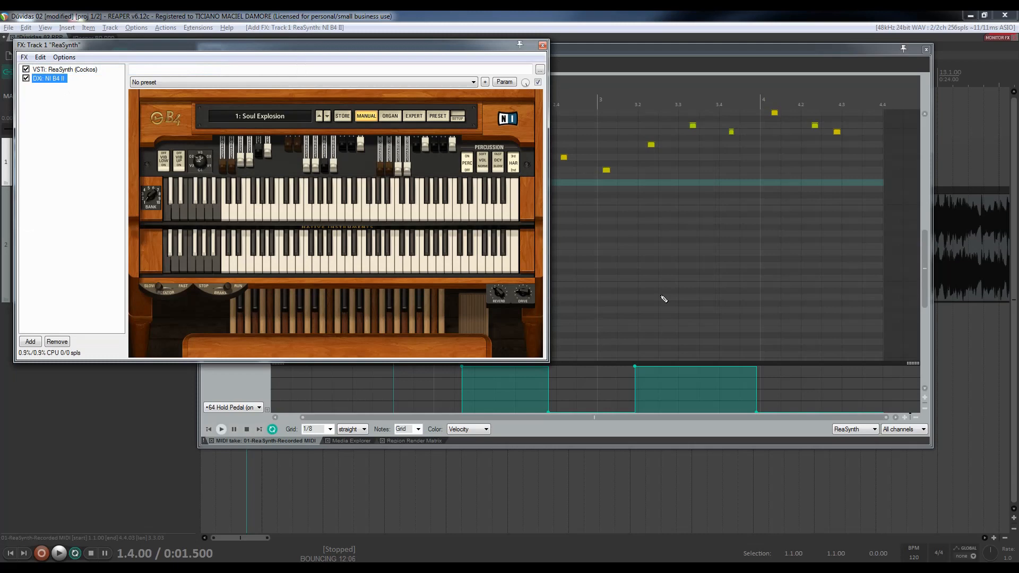
- Audition the MIDI item through NI B4 II with the Soul Explosion preset, with 16', and again with Soul Explosion
{"action": "key", "text": "space"}
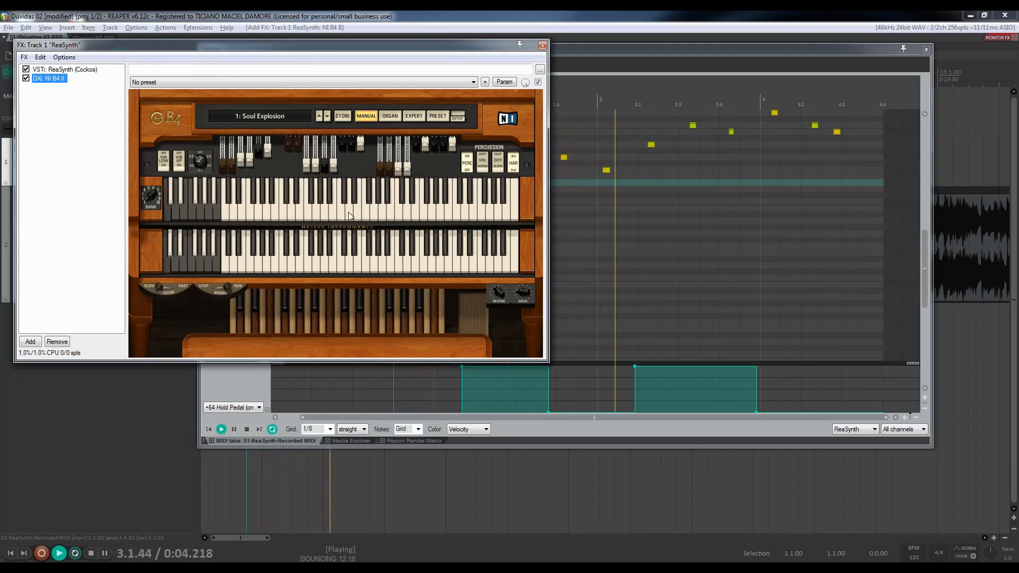
{"action": "key", "text": "space"}
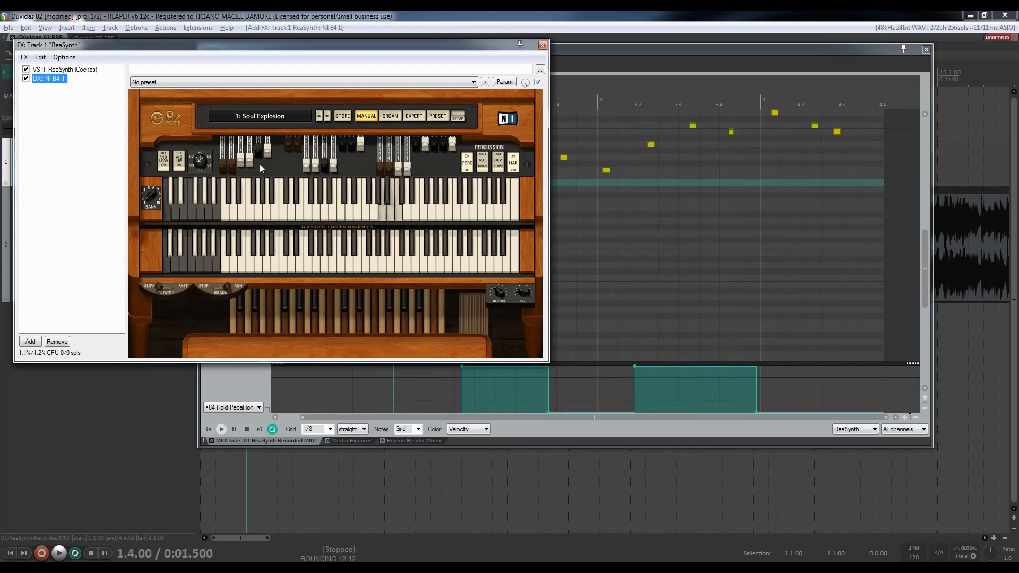
{"action": "left_click", "coordinate": [328, 116]}
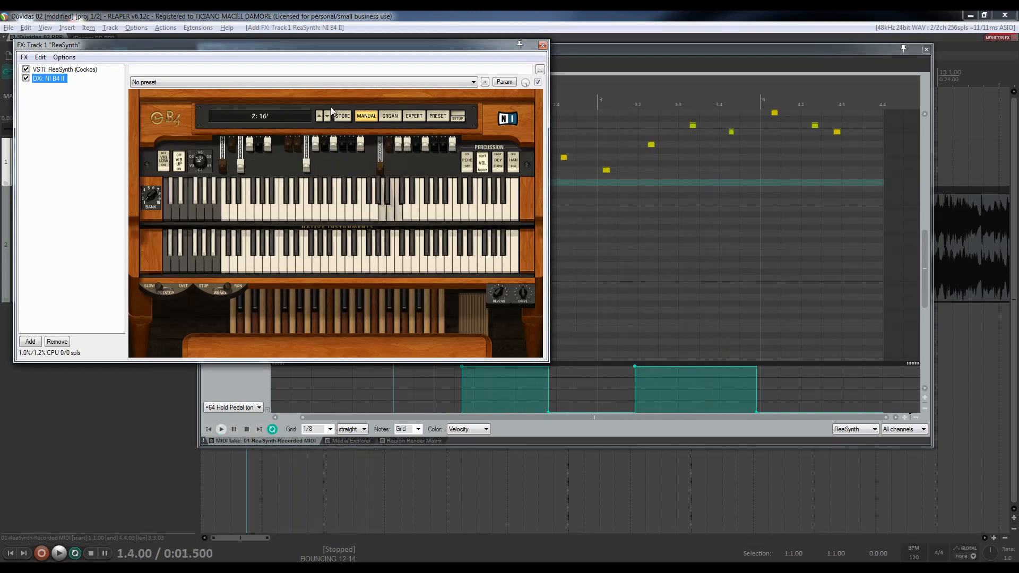
{"action": "key", "text": "space"}
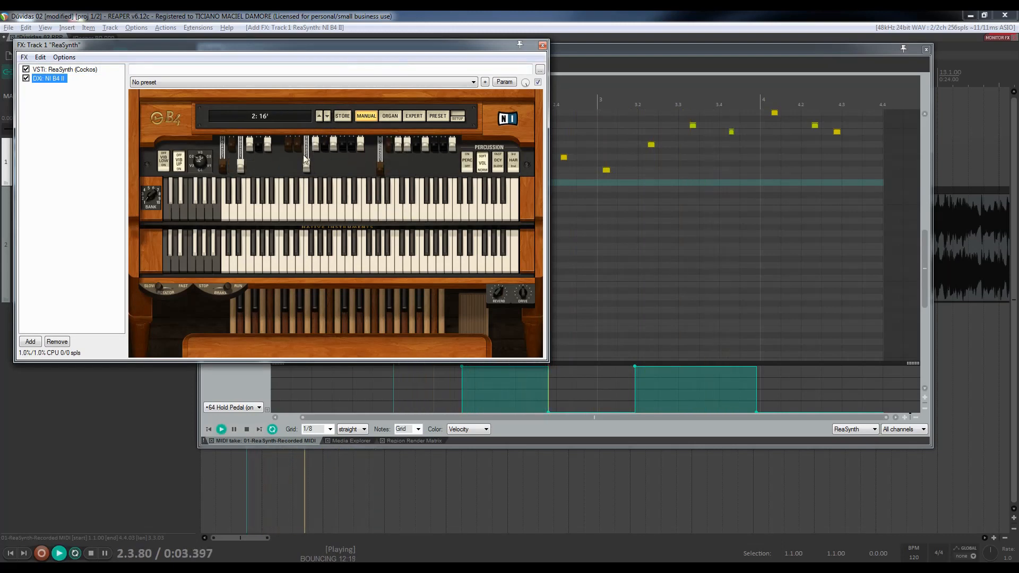
{"action": "key", "text": "space"}
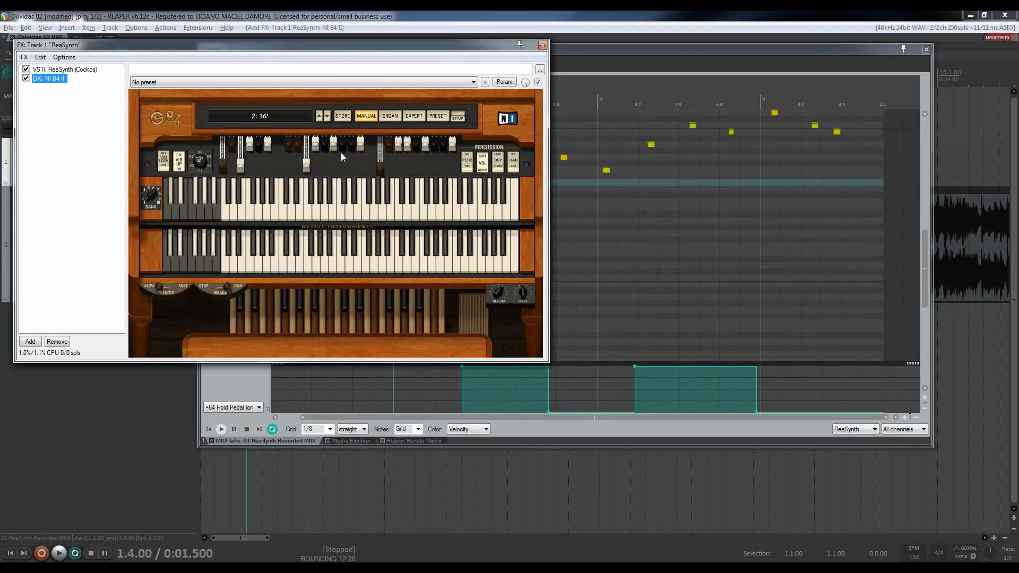
{"action": "left_click", "coordinate": [319, 115]}
{"action": "key", "text": "space"}
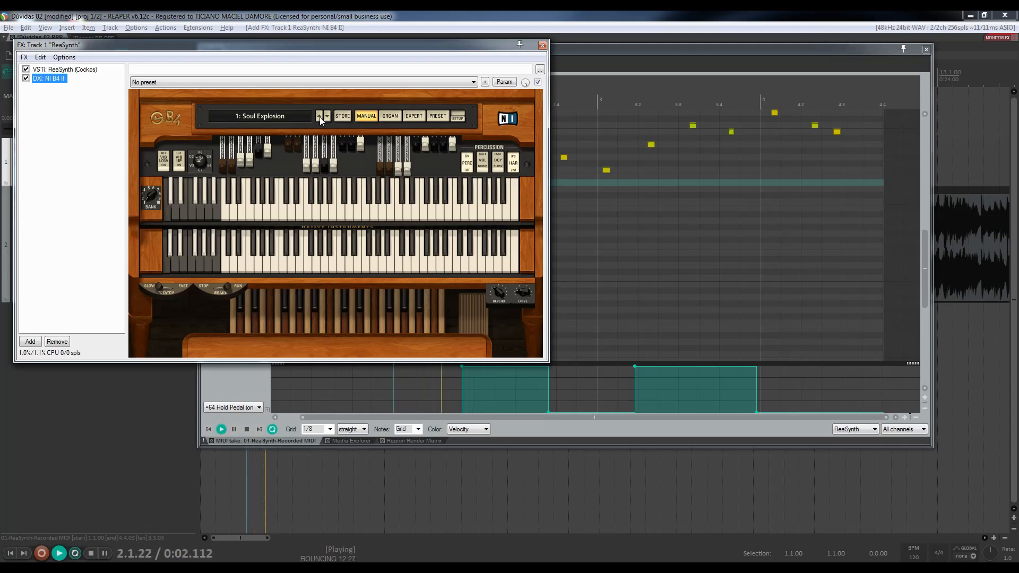
{"action": "key", "text": "space"}
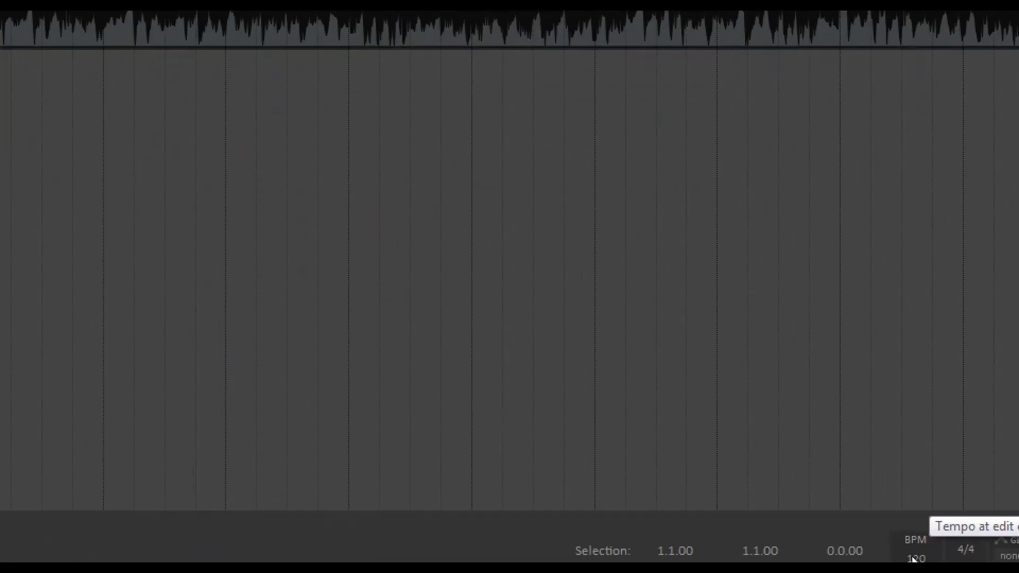
- Set the project tempo to 150 BPM
{"action": "left_click", "coordinate": [913, 557]}
{"action": "type", "text": "150"}
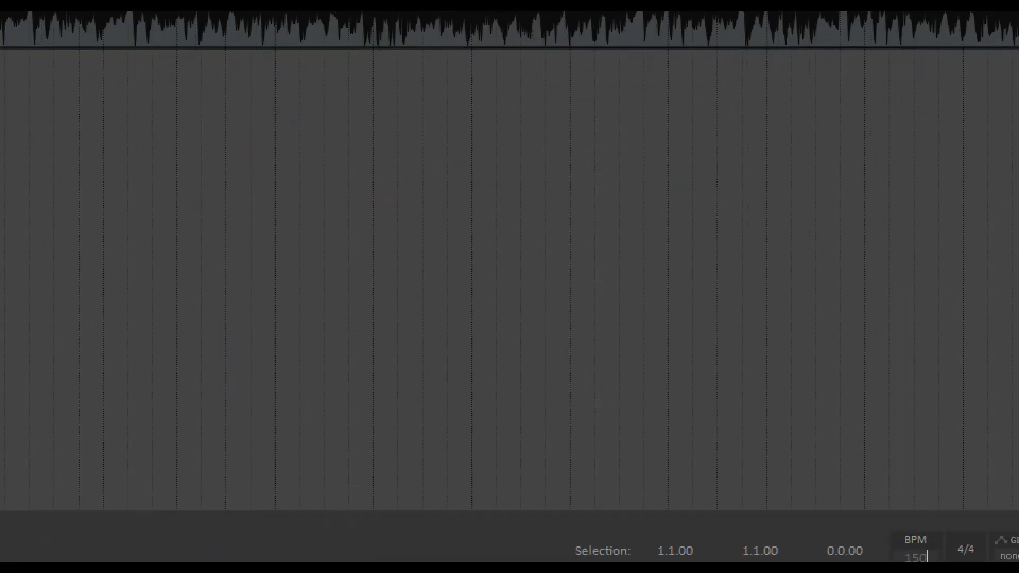
{"action": "key", "text": "Return"}
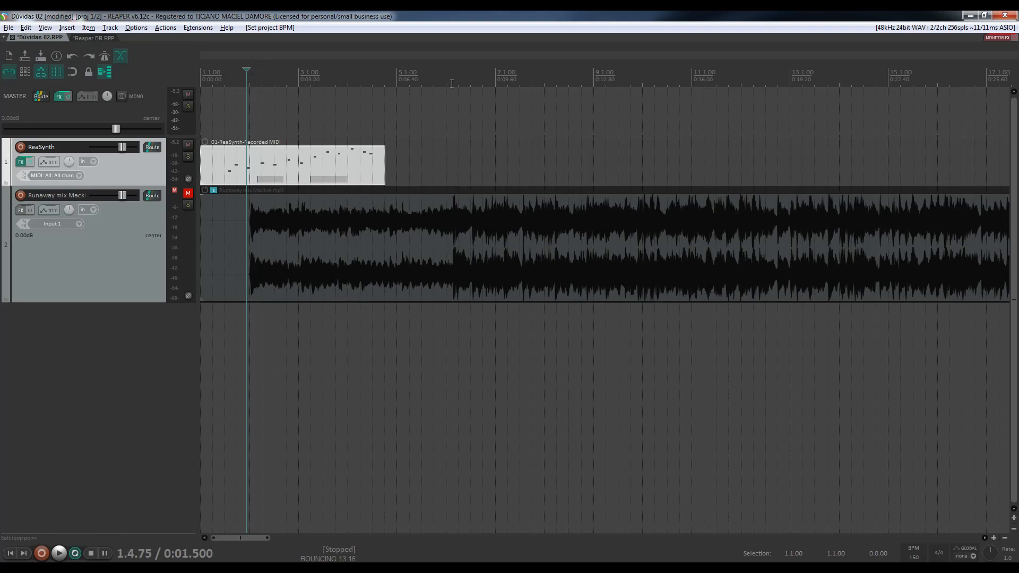
- Add a tempo marker of 250 BPM at about 6.3.91 on the timeline
{"action": "left_click", "coordinate": [483, 81]}
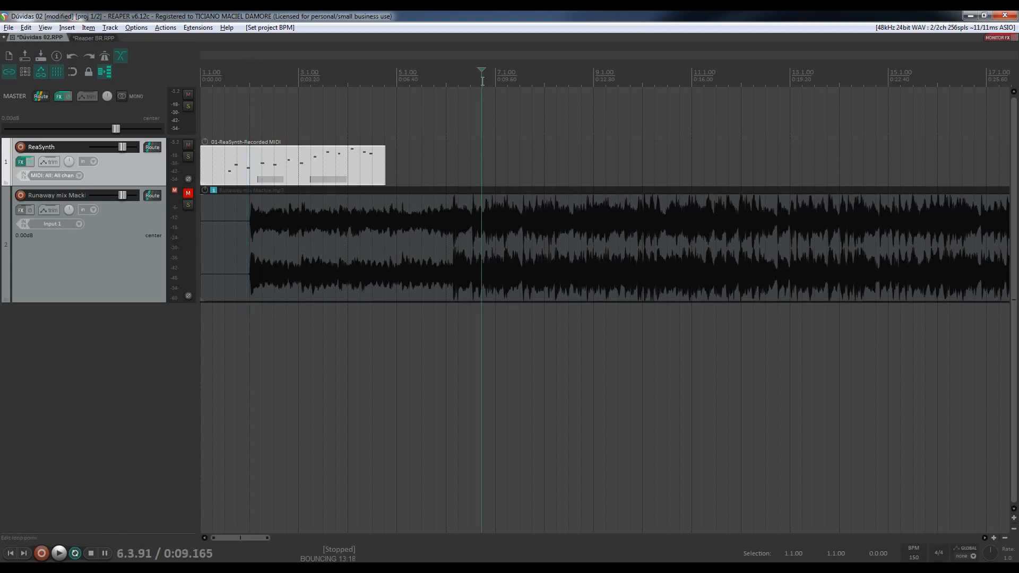
{"action": "key", "text": "shift+c"}
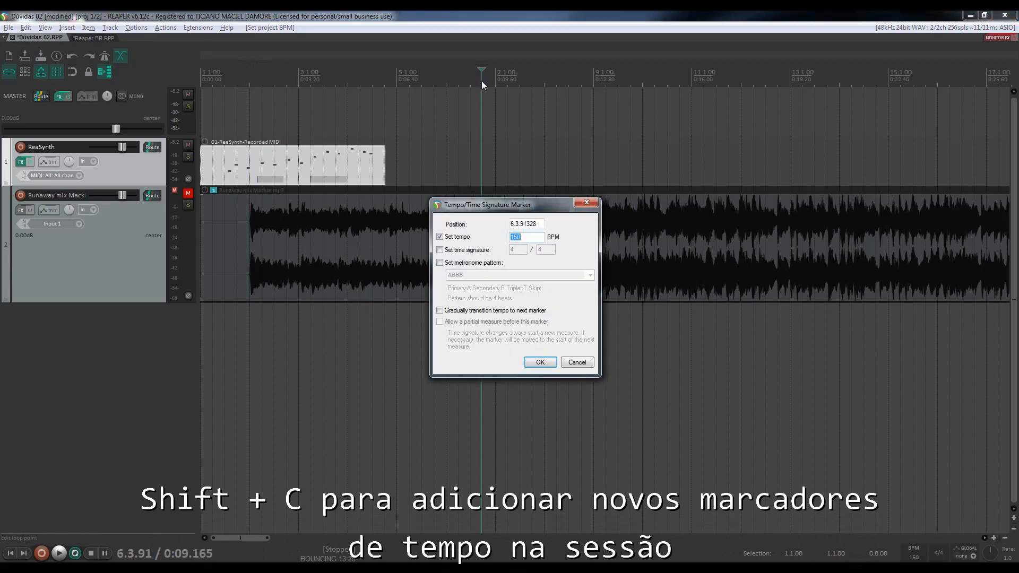
{"action": "type", "text": "250"}
{"action": "key", "text": "Return"}
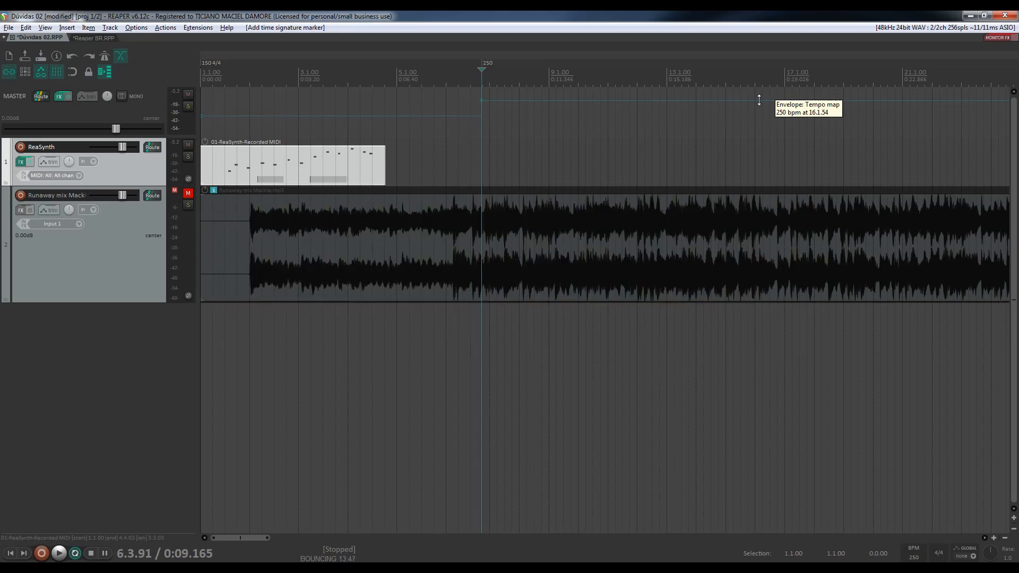
- Open the plug-in browser for the Runaway mix track, review the JS and VST plug-in categories, and close the FX window
{"action": "left_click", "coordinate": [21, 211]}
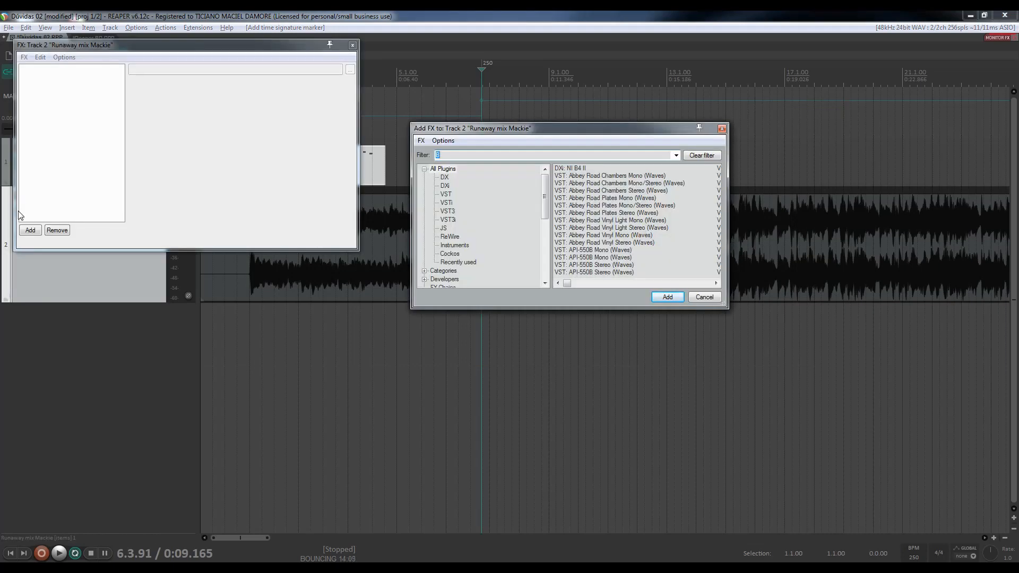
{"action": "left_click", "coordinate": [443, 229]}
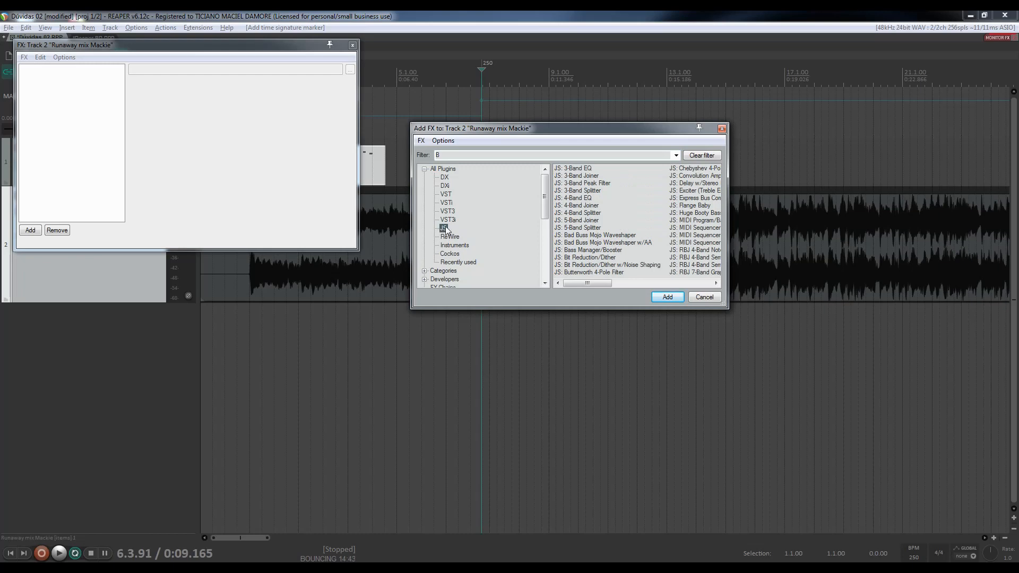
{"action": "left_click", "coordinate": [447, 195]}
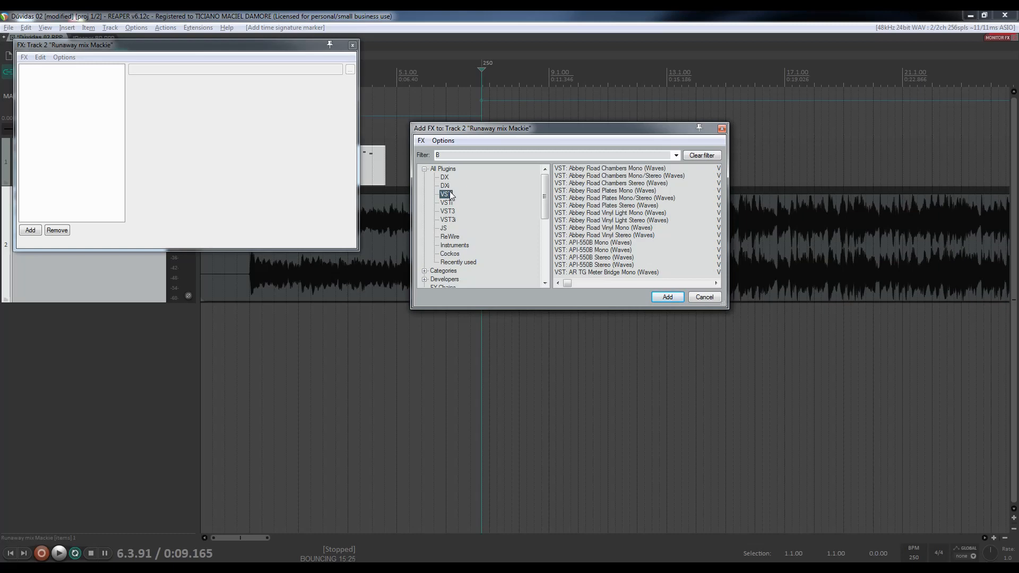
{"action": "left_click", "coordinate": [352, 45]}
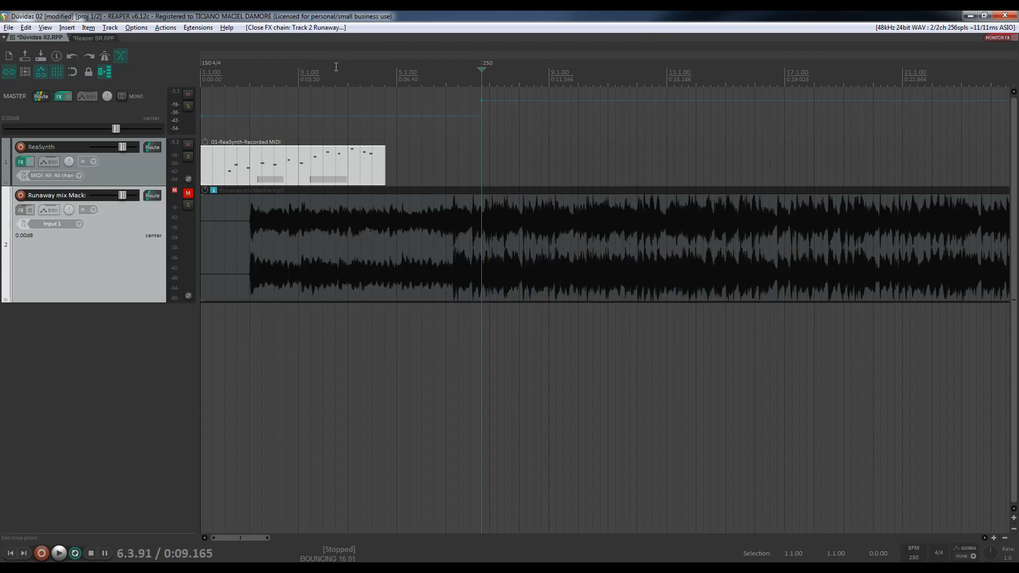
- Unmute the Runaway mix track, and mute and hide the ReaSynth track
{"action": "left_click", "coordinate": [189, 195]}
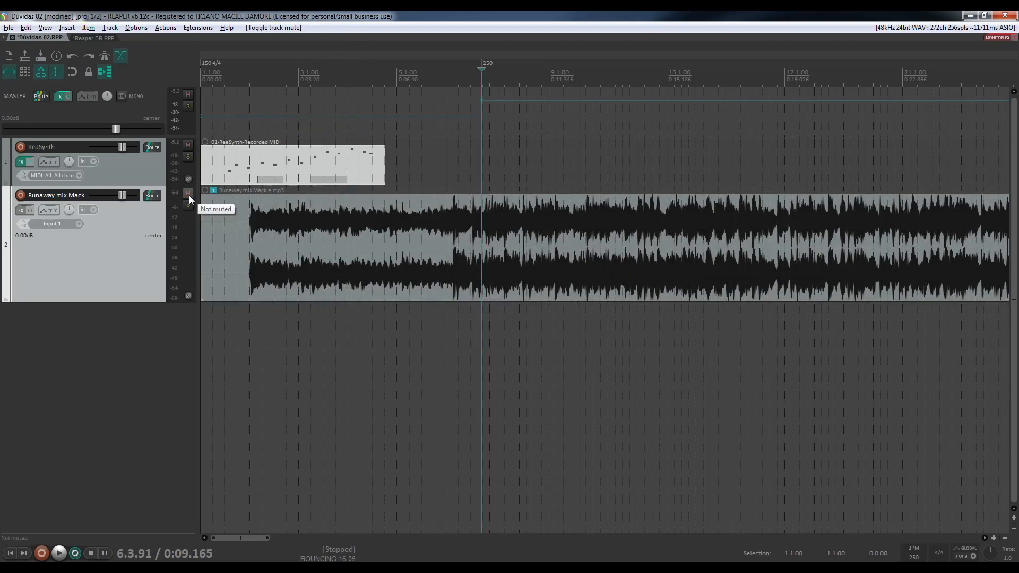
{"action": "left_click", "coordinate": [189, 144]}
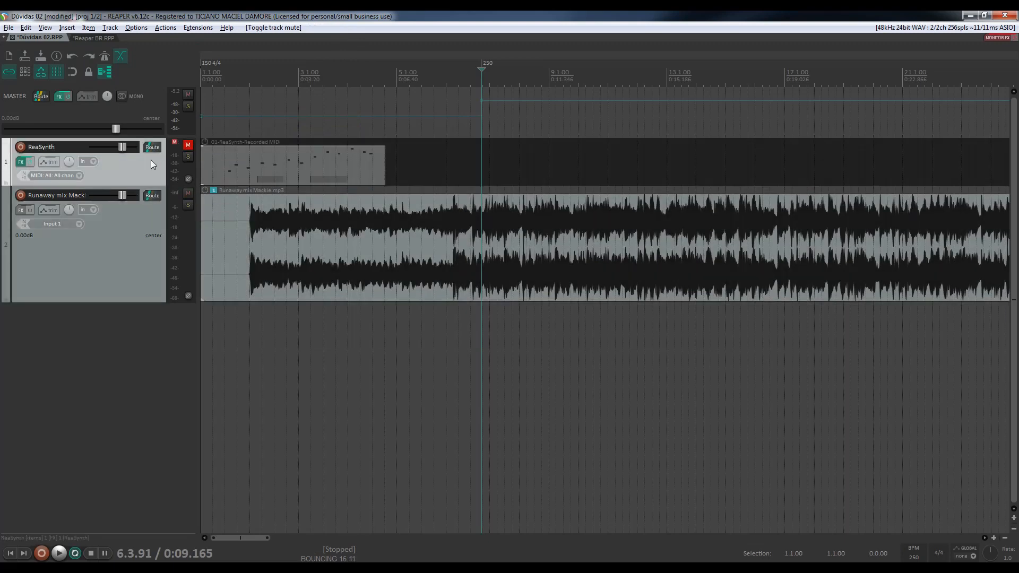
{"action": "key", "text": "ctrl+shift+h"}
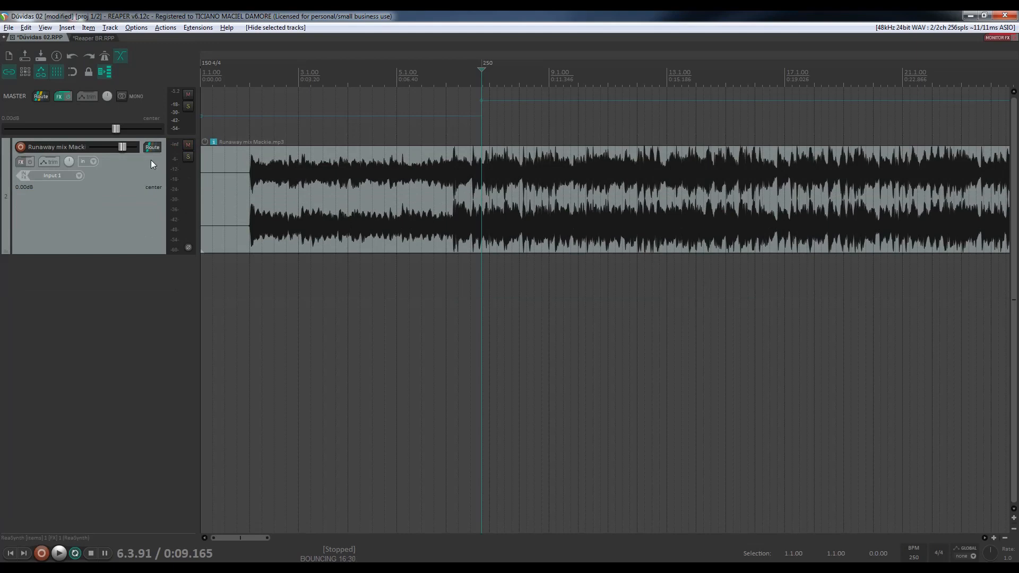
- Play the Runaway mix from about 8.2.11 with the ReaSynth track hidden, and stop
{"action": "left_click", "coordinate": [528, 77]}
{"action": "key", "text": "space"}
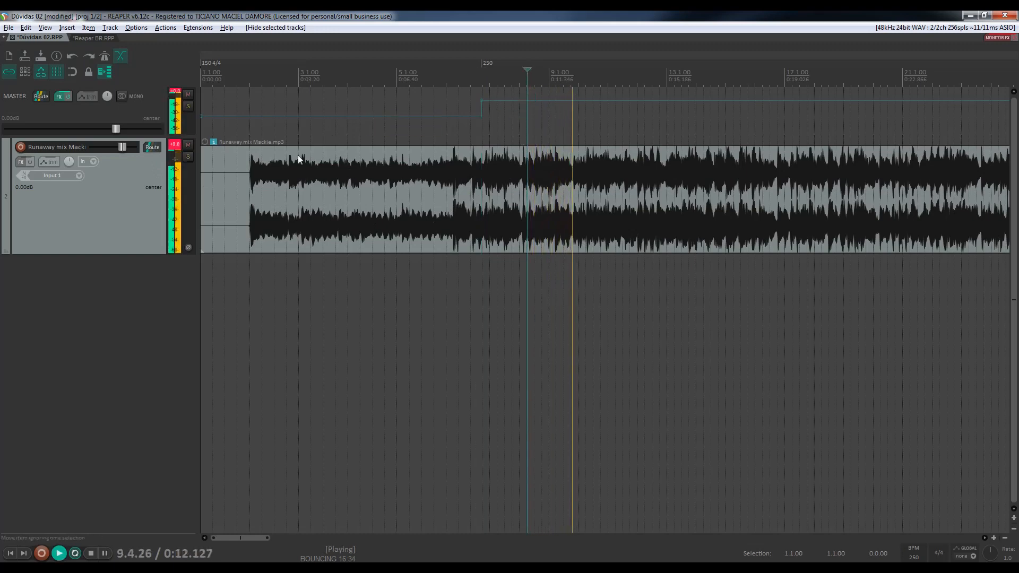
{"action": "key", "text": "space"}
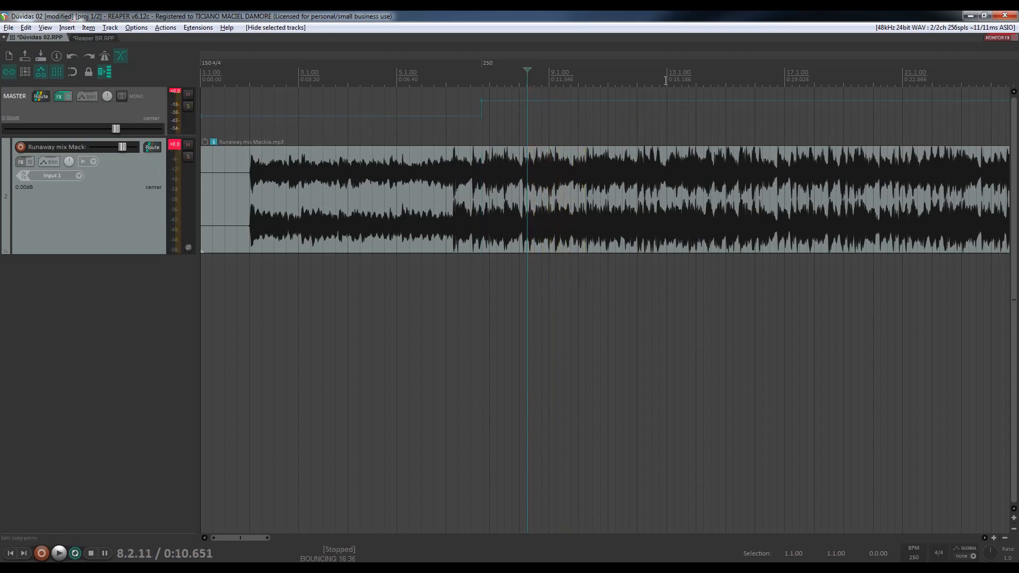
- Play the Runaway mix from about 13.2.91 to check its level, and clear the peak indicators on the track and master meters
{"action": "left_click", "coordinate": [682, 75]}
{"action": "key", "text": "space"}
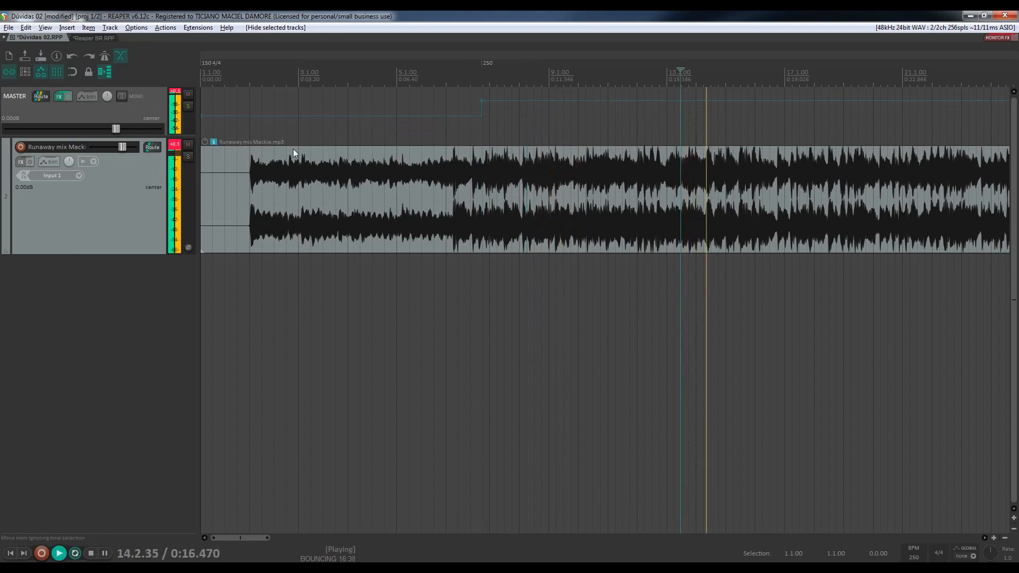
{"action": "key", "text": "space"}
{"action": "left_click", "coordinate": [177, 147]}
{"action": "key", "text": "space"}
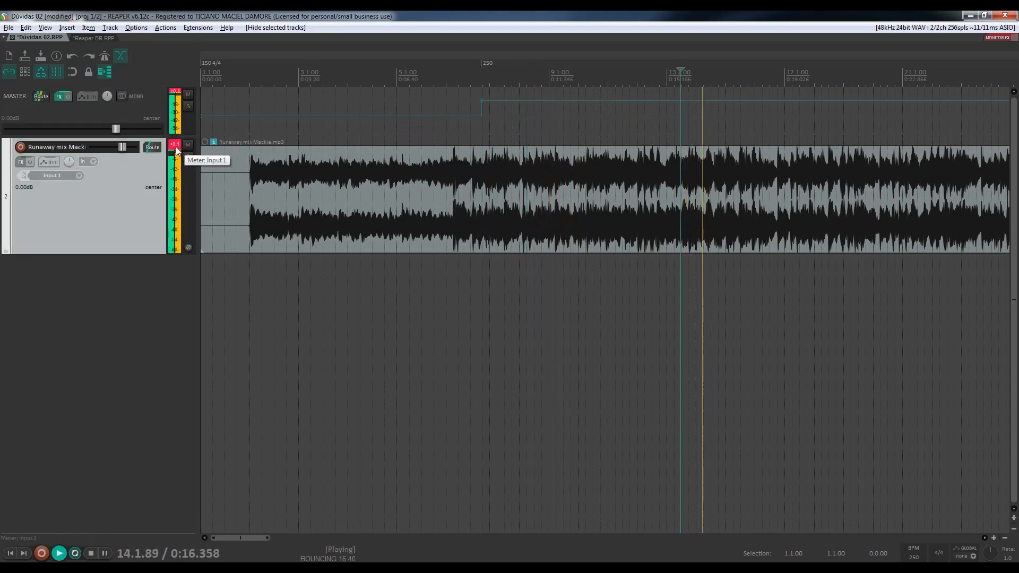
{"action": "key", "text": "space"}
{"action": "left_click", "coordinate": [176, 143]}
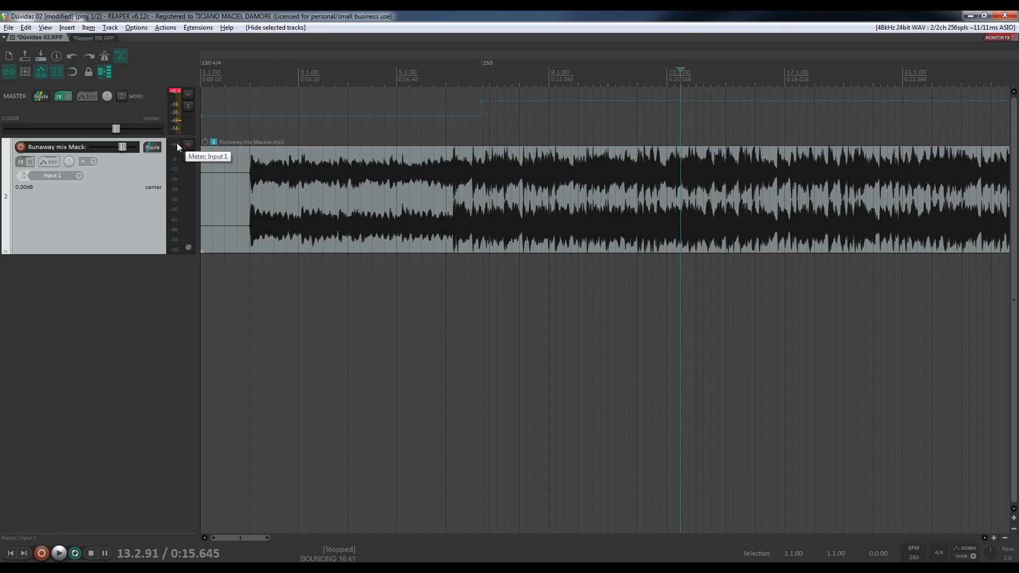
{"action": "left_click", "coordinate": [179, 91]}
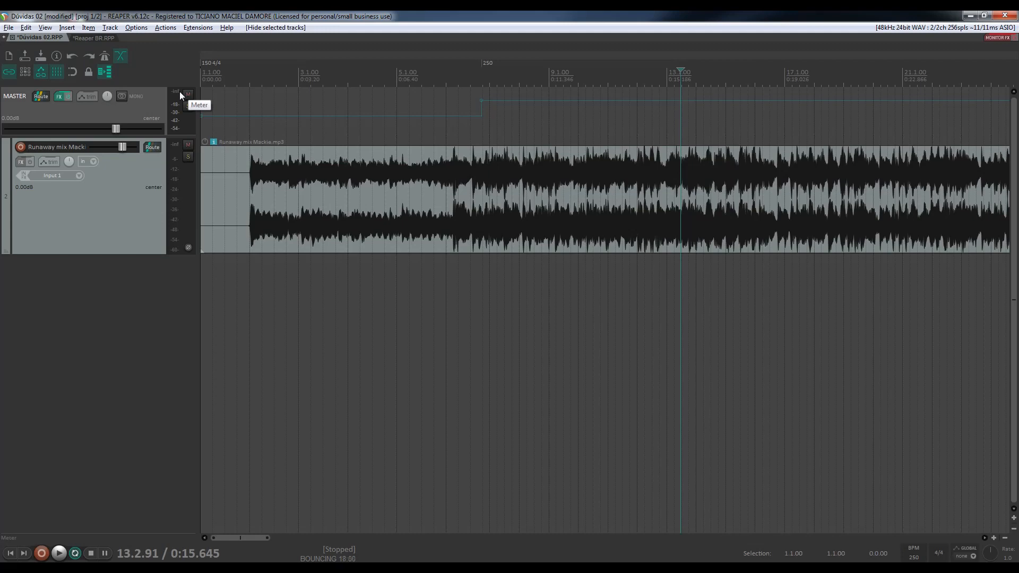
- Set the project's pan law to -2.5 dB in the advanced project settings, and play the mix to check the meters
{"action": "key", "text": "alt+Return"}
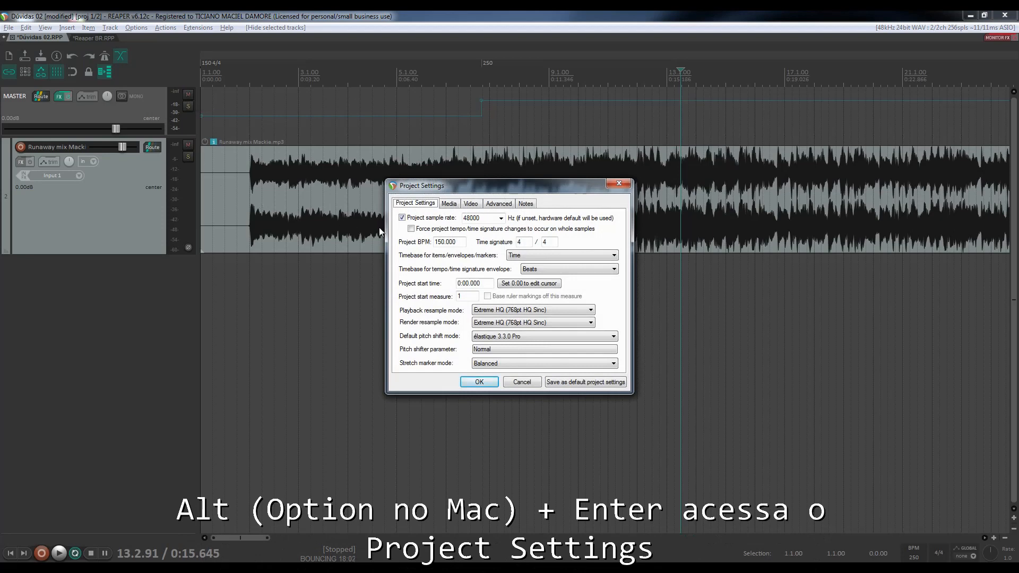
{"action": "left_click", "coordinate": [499, 205]}
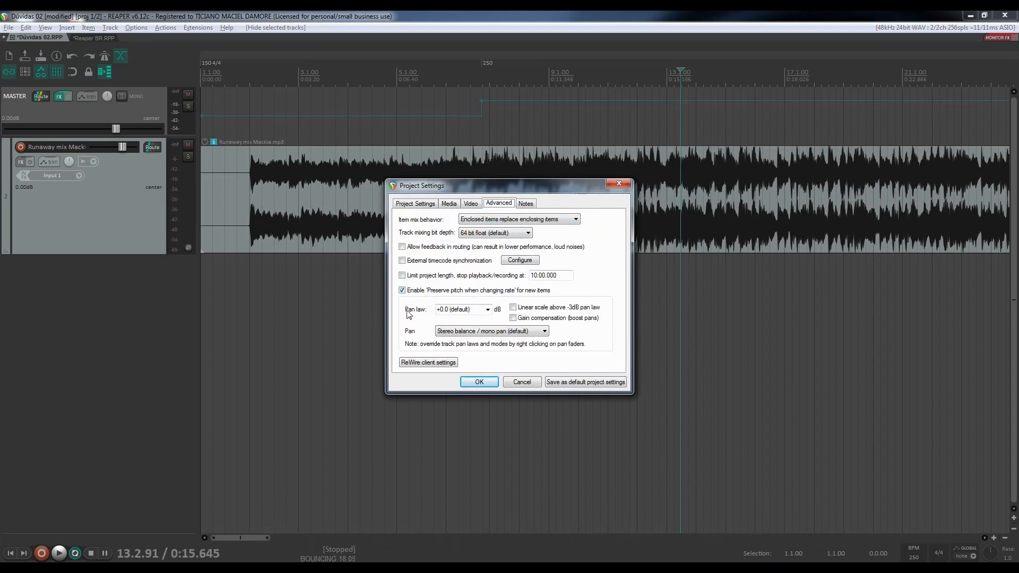
{"action": "left_click", "coordinate": [488, 309]}
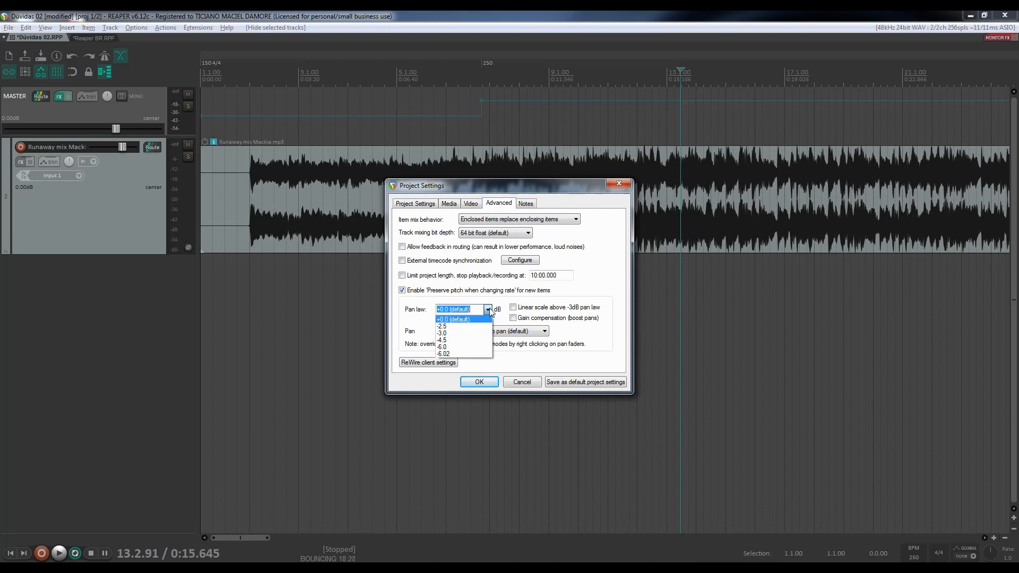
{"action": "left_click", "coordinate": [463, 326]}
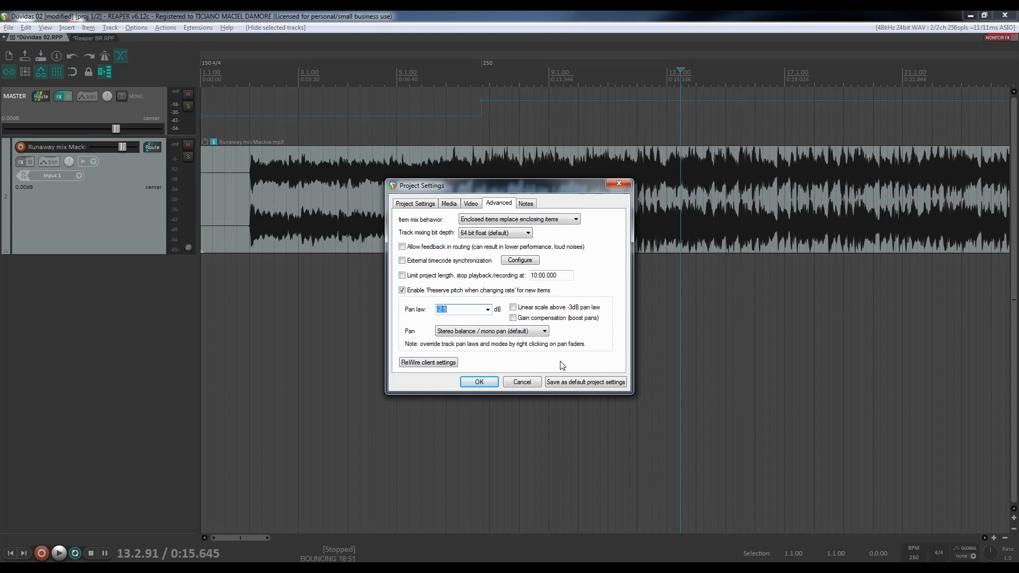
{"action": "left_click", "coordinate": [493, 385]}
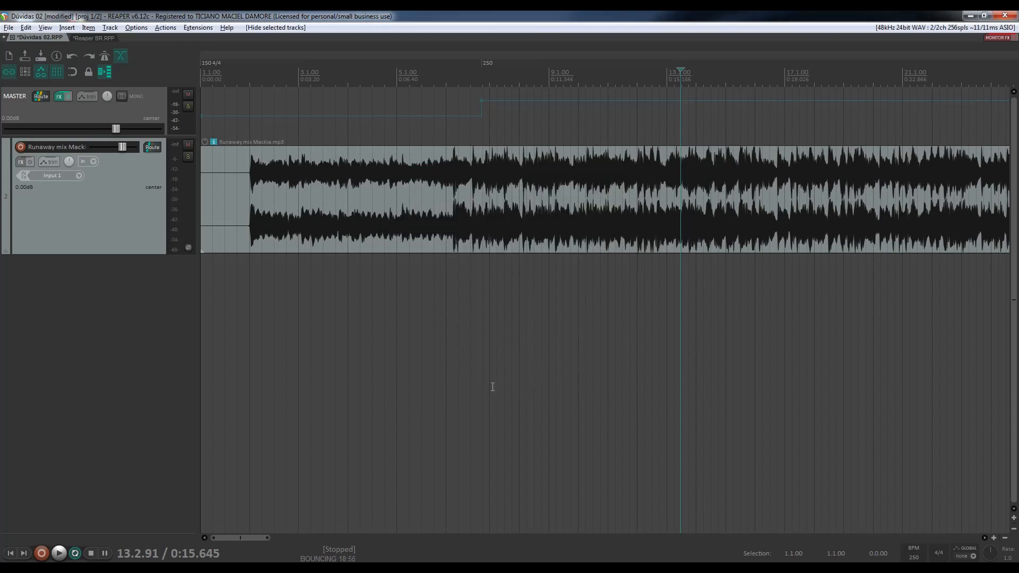
{"action": "key", "text": "space"}
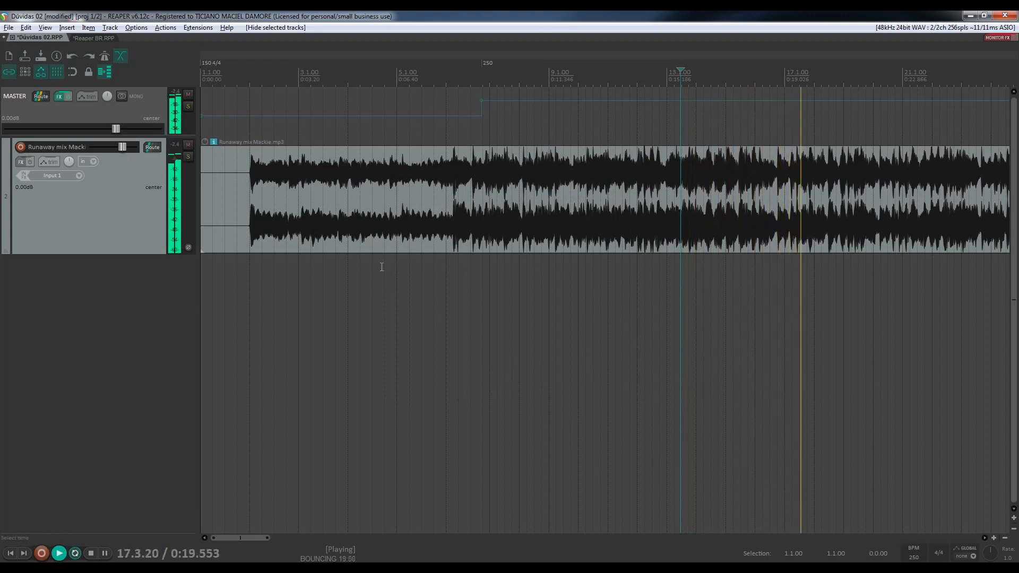
{"action": "key", "text": "space"}
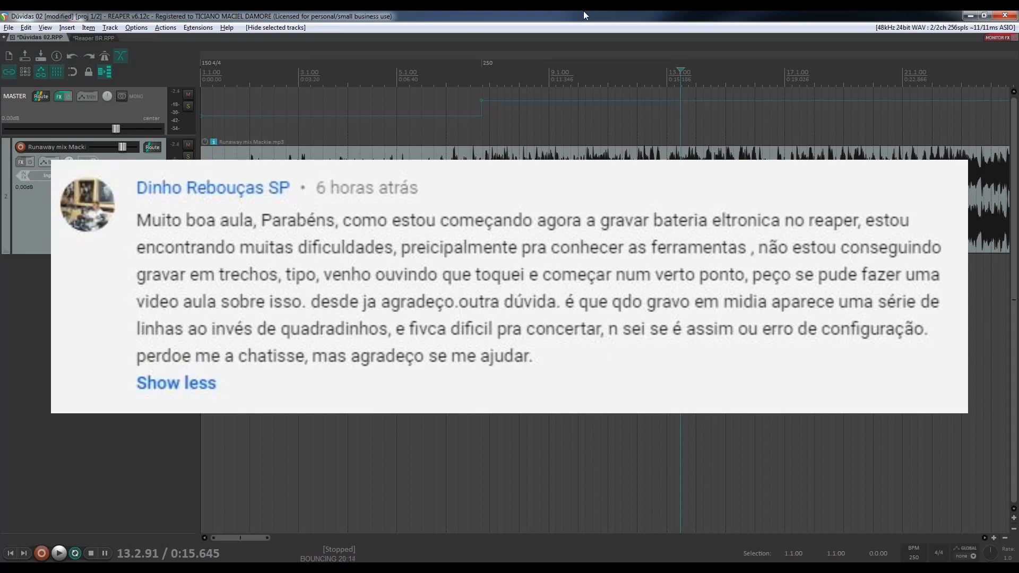
- Unhide the ReaSynth track, view its recorded MIDI item in the built-in MIDI editor, and close the editor
{"action": "key", "text": "shift+h"}
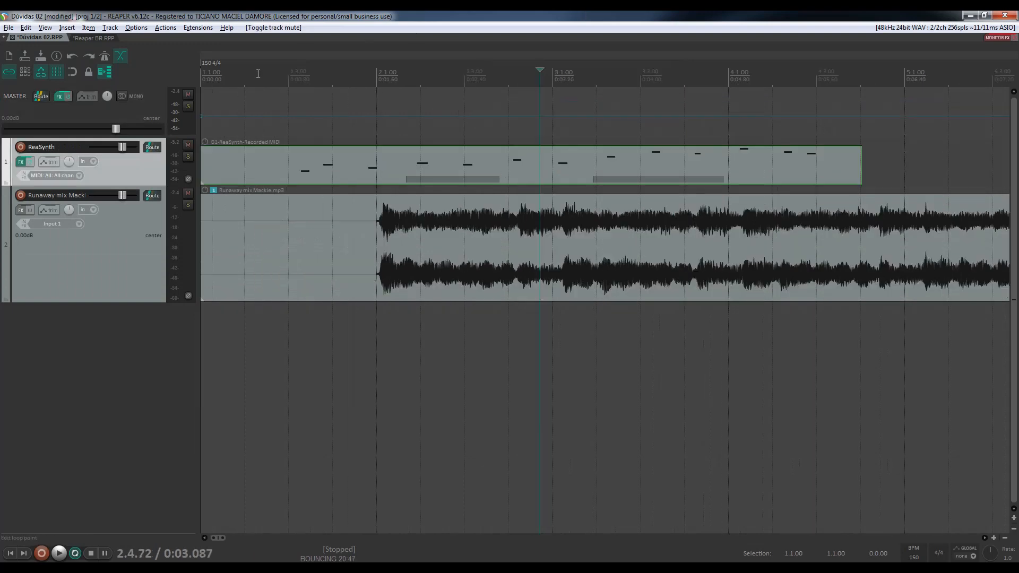
{"action": "left_click", "coordinate": [323, 163]}
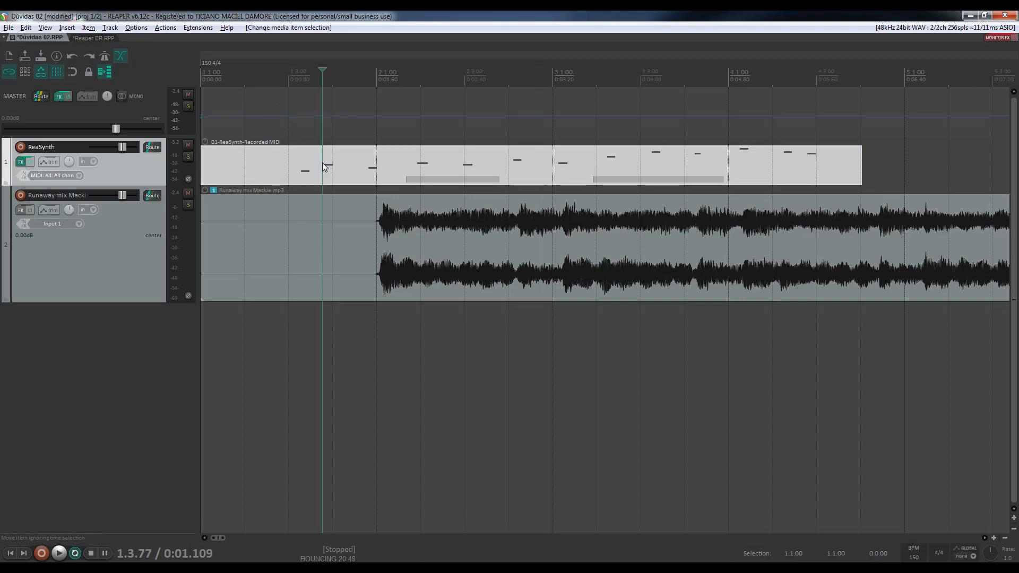
{"action": "right_click", "coordinate": [323, 165]}
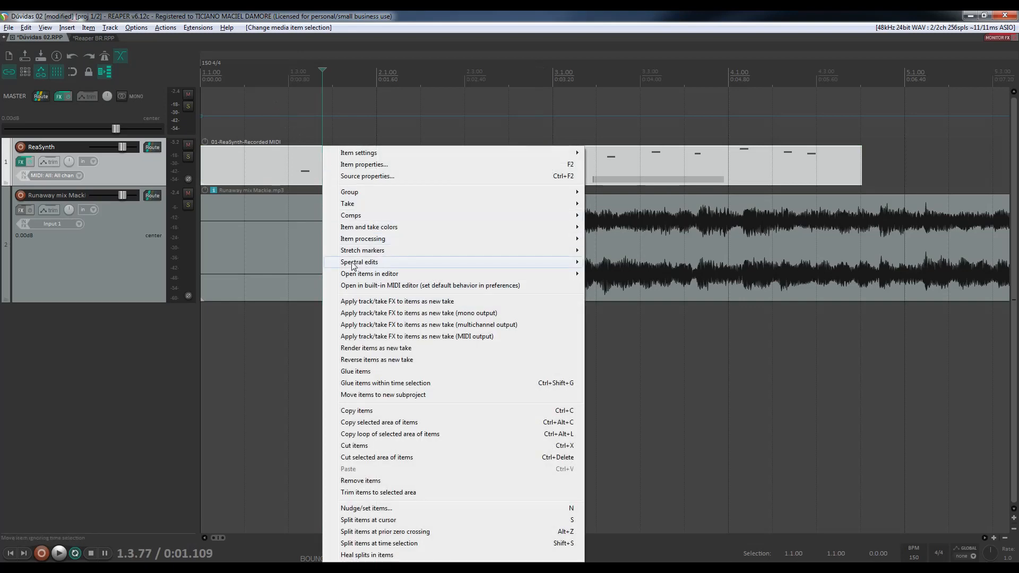
{"action": "left_click", "coordinate": [384, 286]}
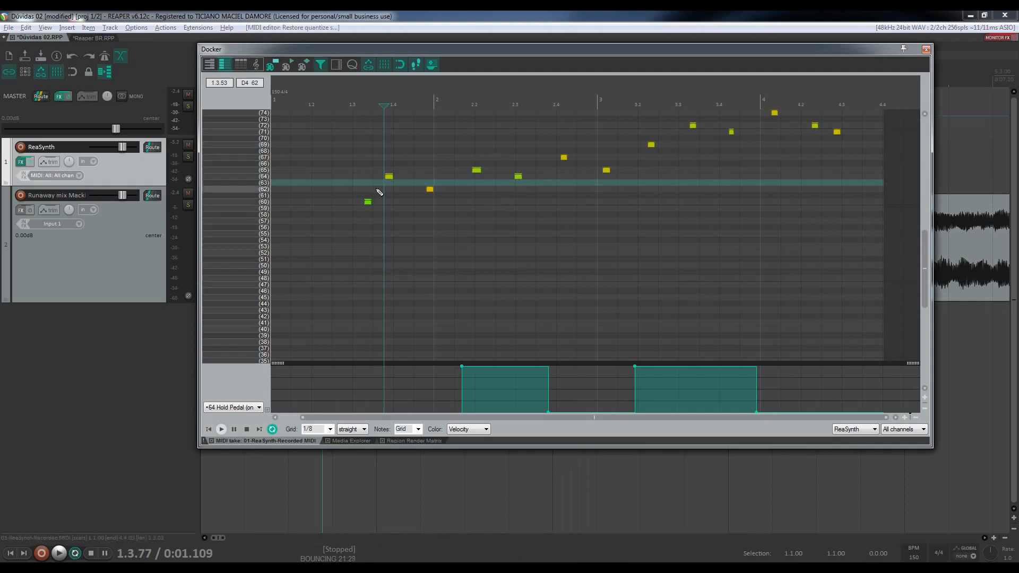
{"action": "left_click", "coordinate": [926, 49]}
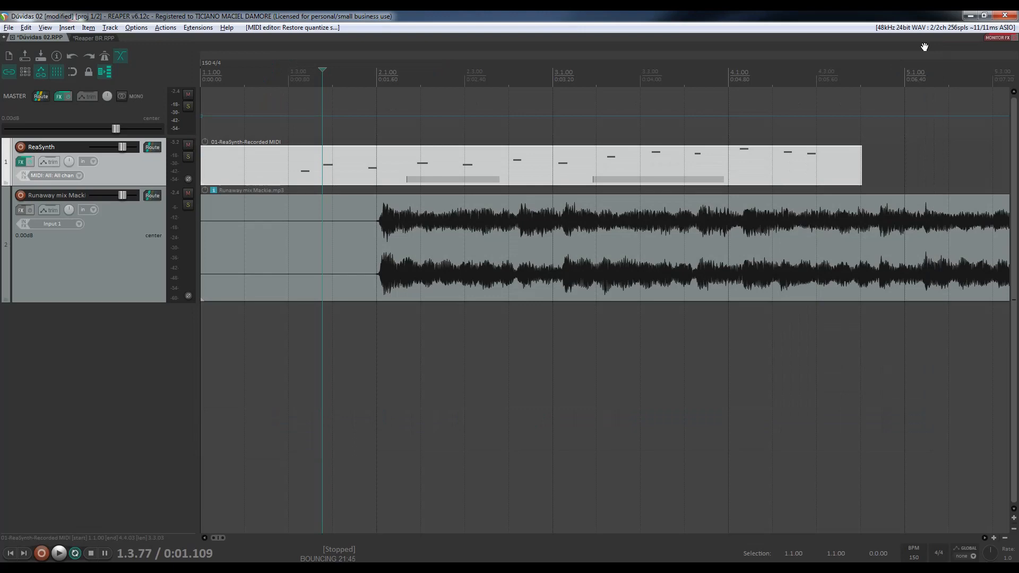
- Reopen the ReaSynth MIDI item in the built-in MIDI editor and select all its events
{"action": "left_click", "coordinate": [527, 152]}
{"action": "right_click", "coordinate": [527, 153]}
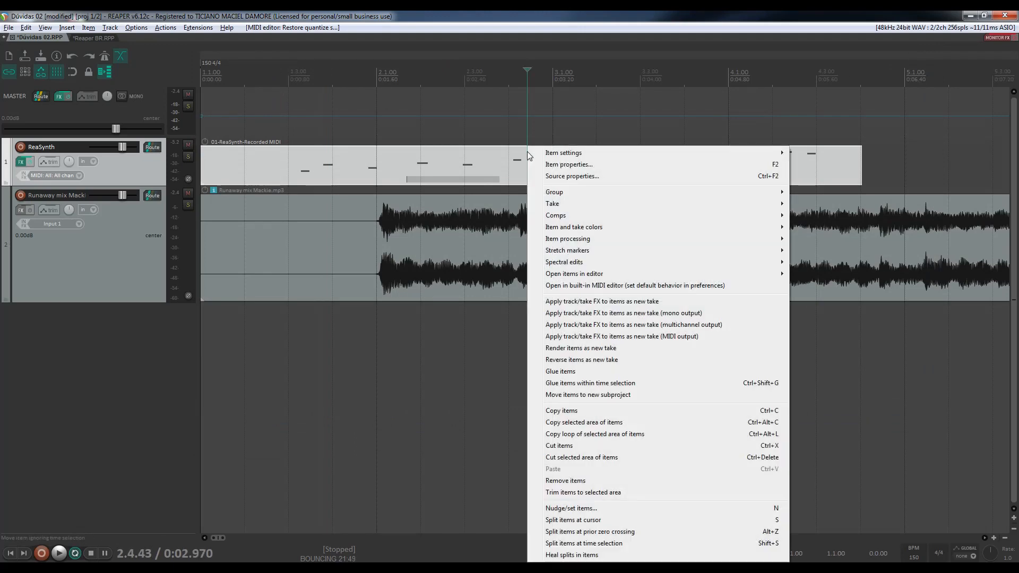
{"action": "left_click", "coordinate": [599, 285]}
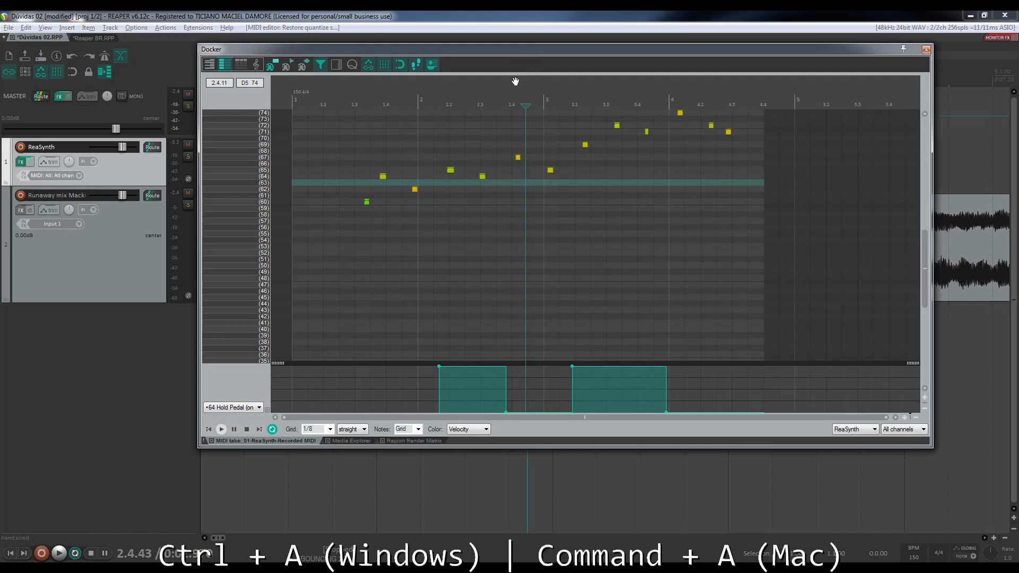
{"action": "key", "text": "ctrl+a"}
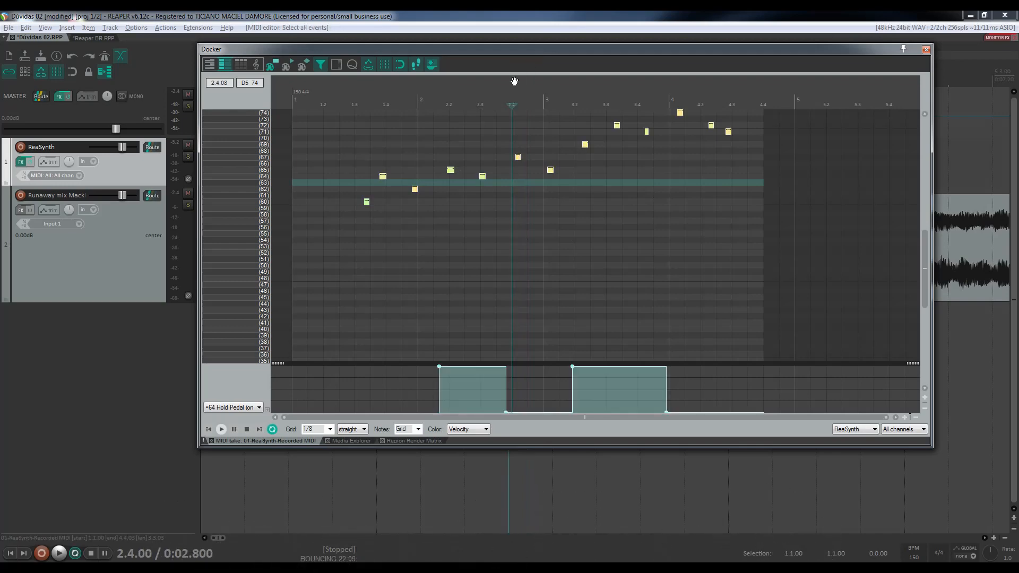
- Filter the MIDI editor actions by "invert" and run the vertical inversion on all note intervals, and again on the selected note intervals
{"action": "key", "text": "question"}
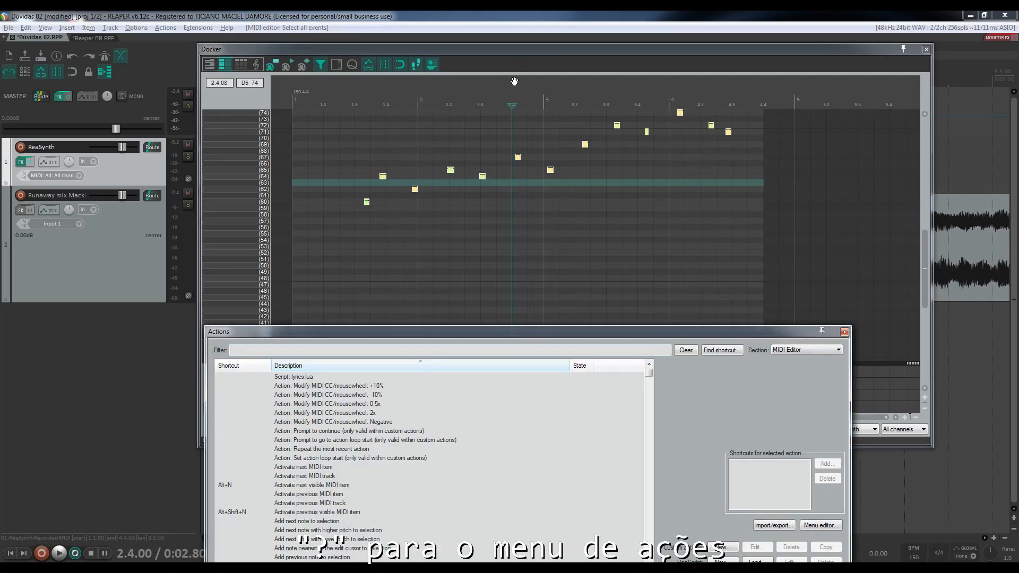
{"action": "type", "text": "invert"}
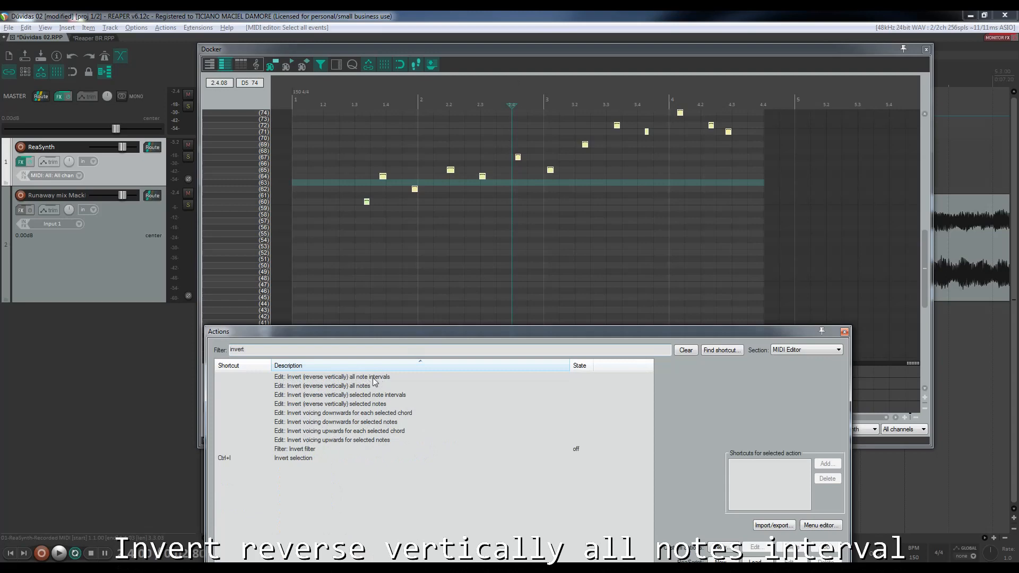
{"action": "left_click", "coordinate": [354, 378]}
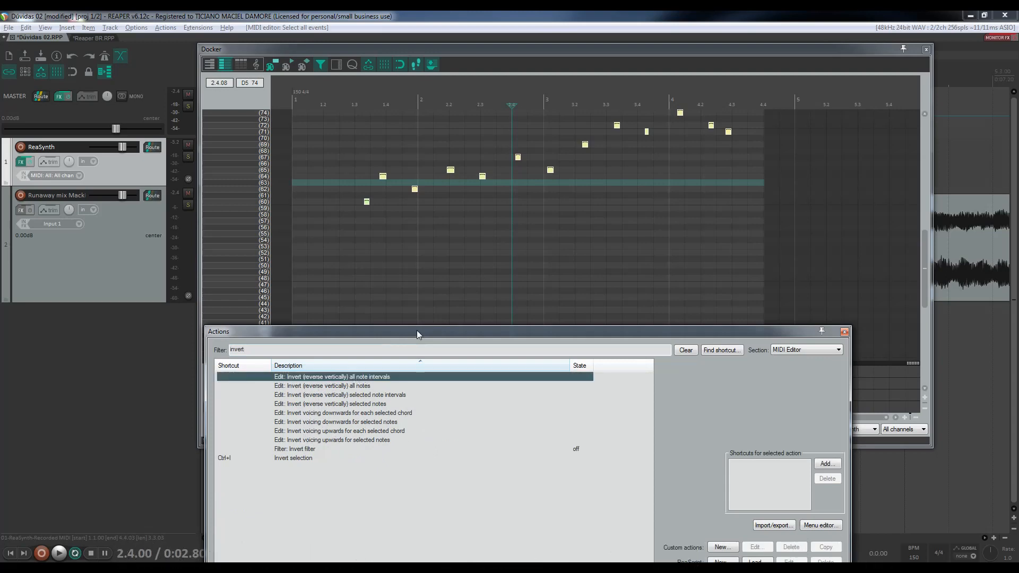
{"action": "left_click_drag", "start_coordinate": [417, 334], "coordinate": [442, 284]}
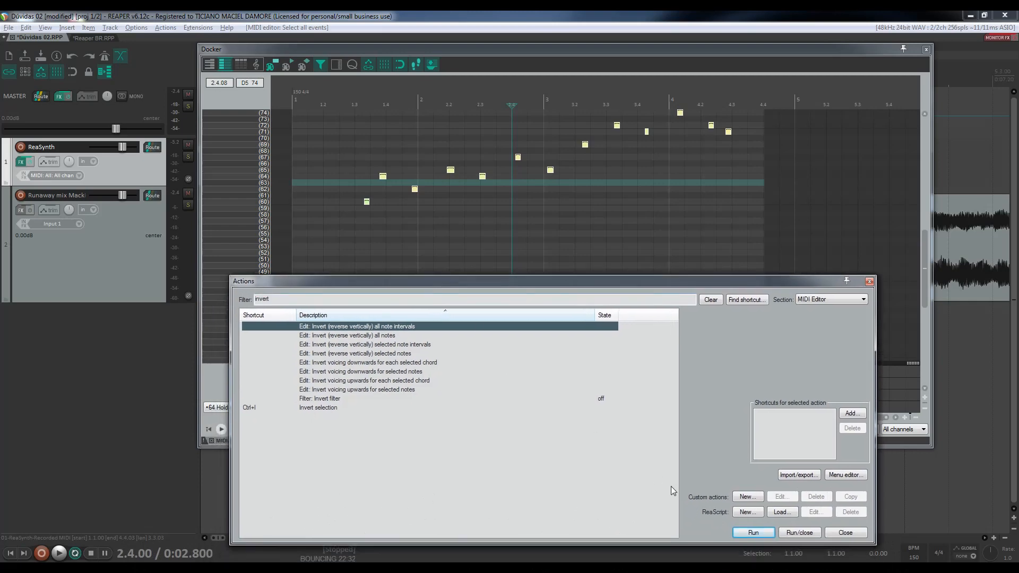
{"action": "left_click", "coordinate": [749, 533]}
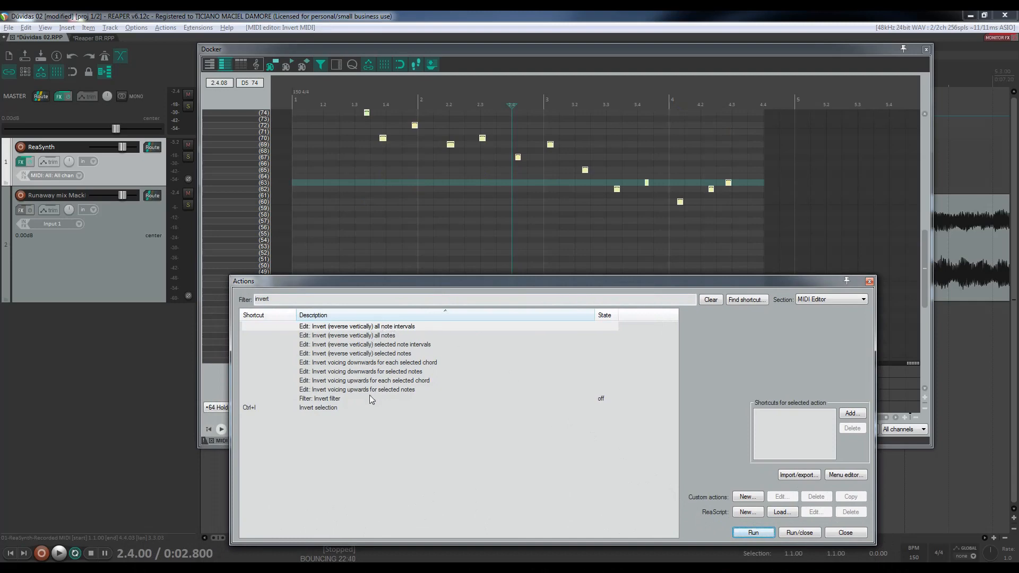
{"action": "left_click", "coordinate": [372, 345]}
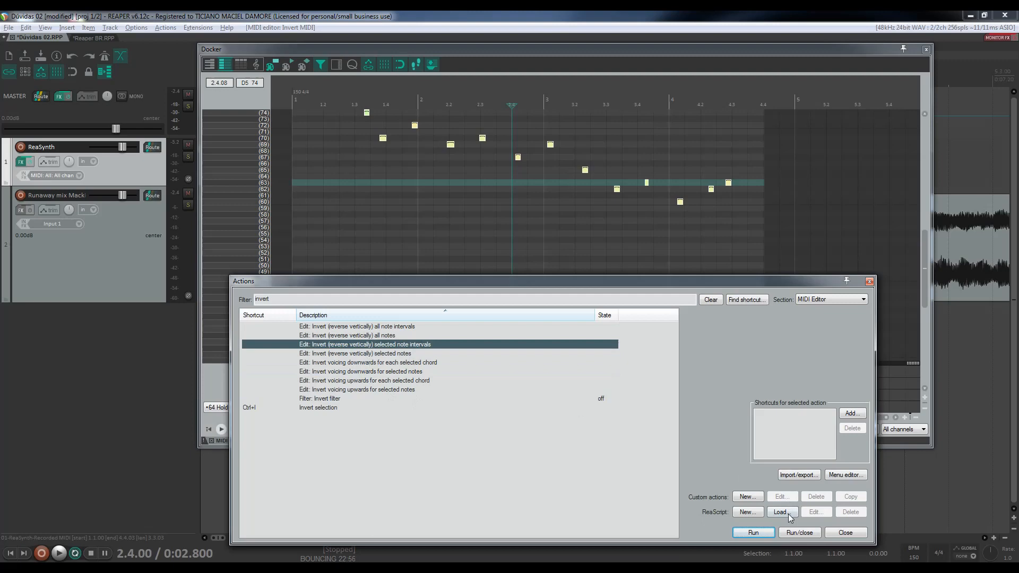
{"action": "left_click", "coordinate": [753, 533]}
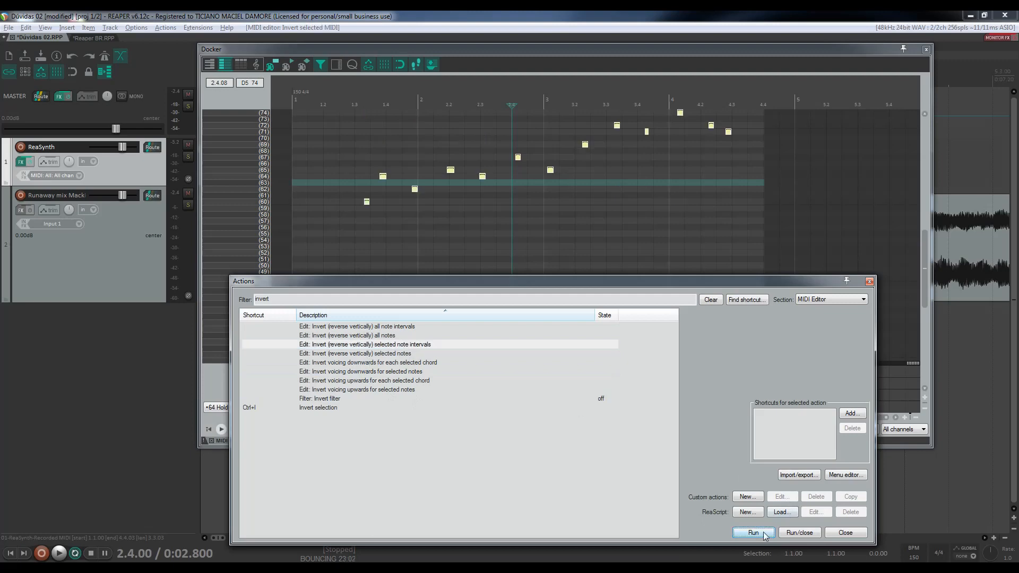